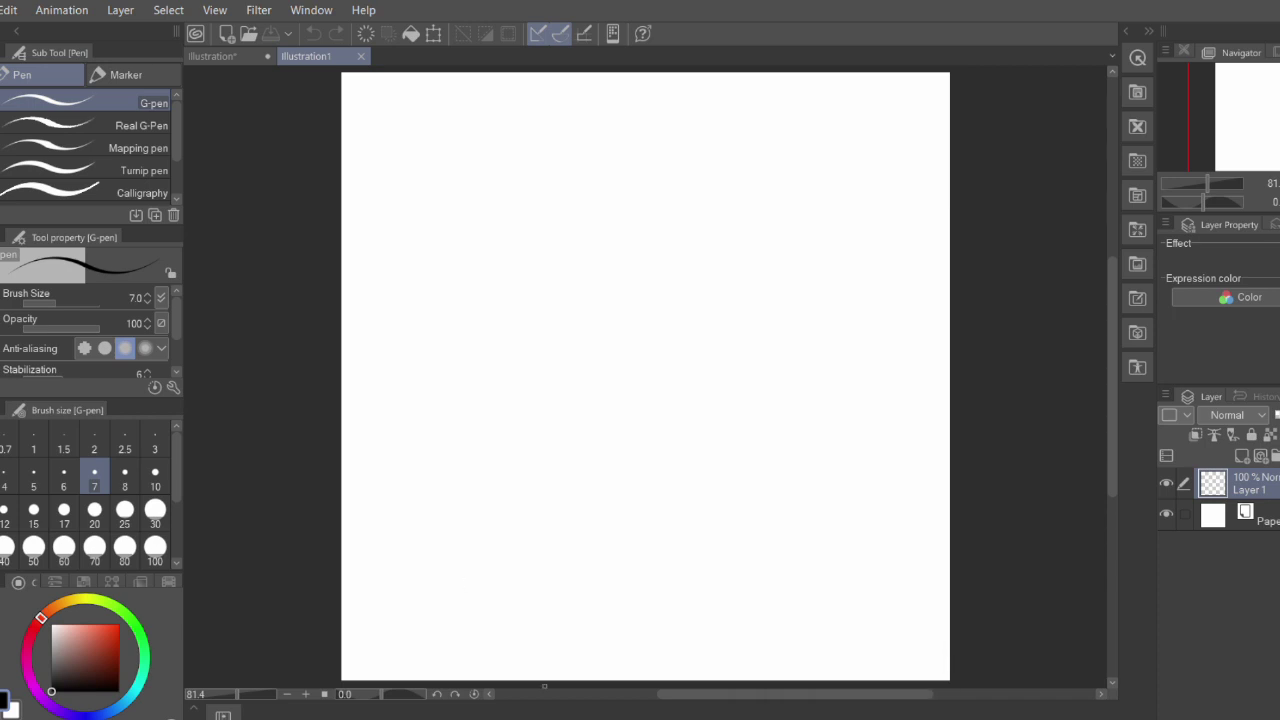
# Open the reference image pinglide.png
pyautogui.hotkey('ctrl', 'o')
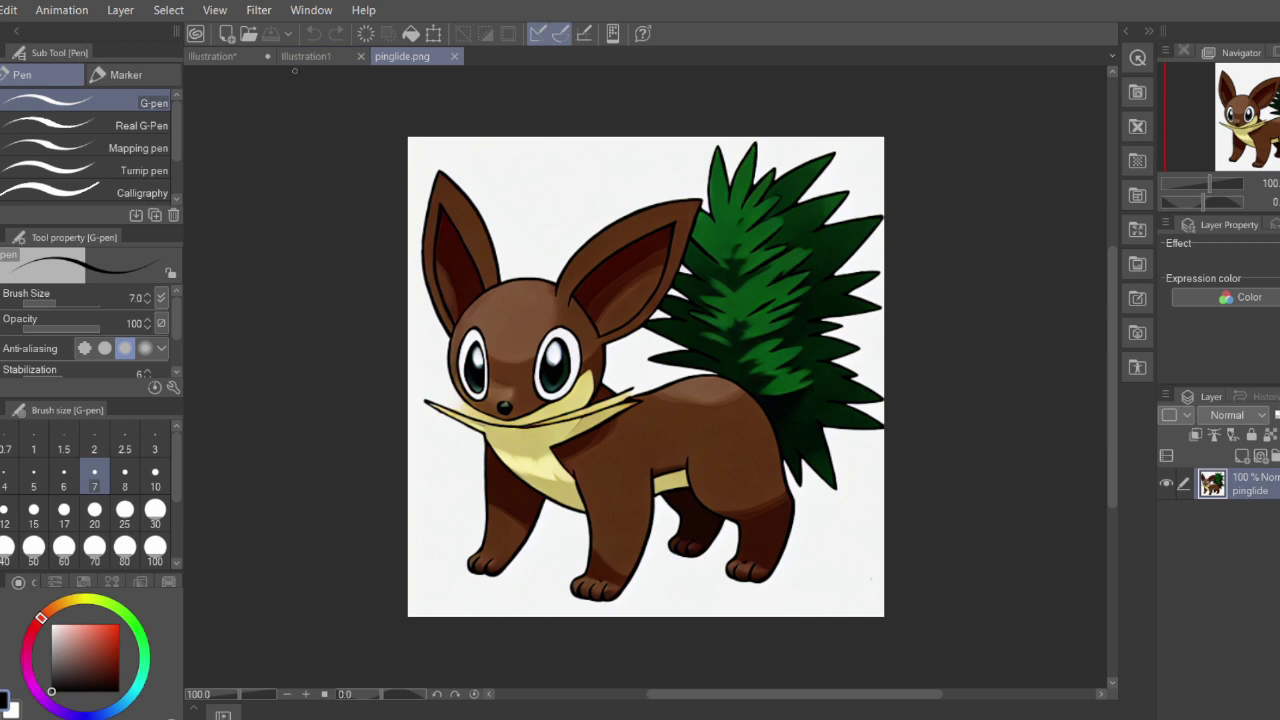
pyautogui.moveTo(447, 399)
pyautogui.mouseDown()
pyautogui.moveTo(407, 456)
pyautogui.moveTo(679, 384)
pyautogui.moveTo(497, 302)
pyautogui.moveTo(392, 374)
pyautogui.moveTo(480, 396)
pyautogui.moveTo(494, 342)
pyautogui.mouseUp()
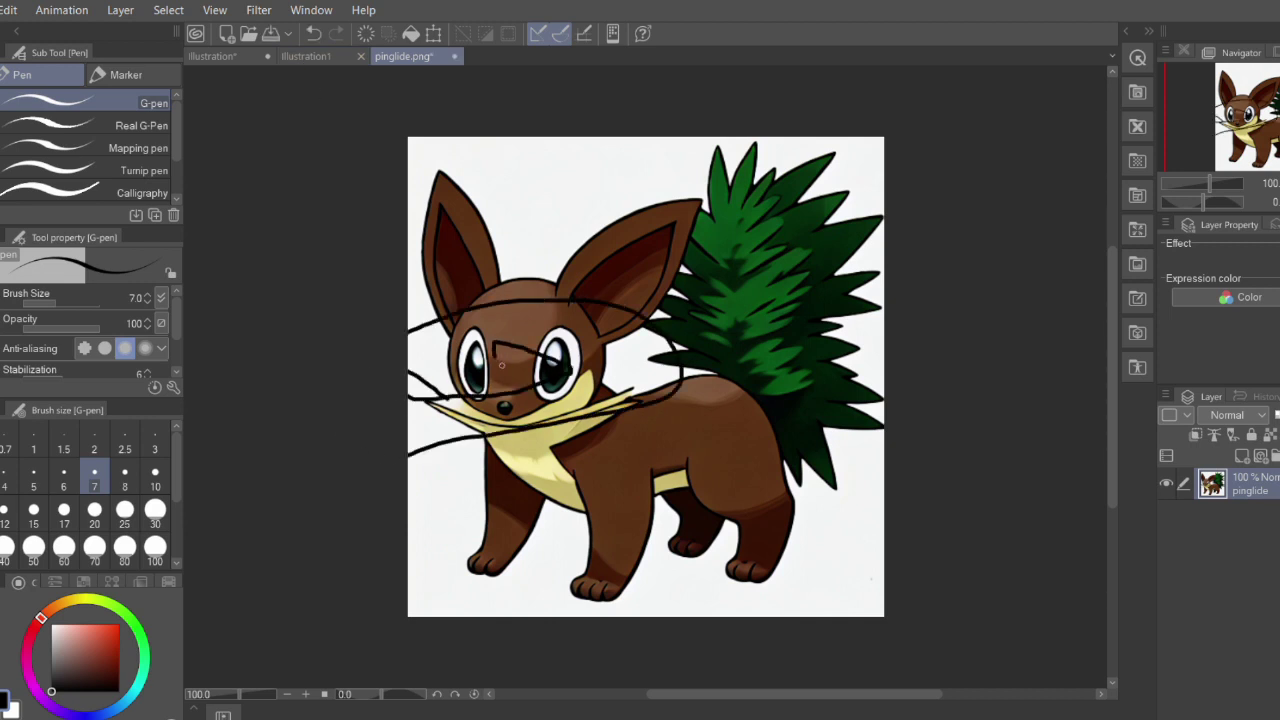
pyautogui.hotkey('ctrl', 'z')
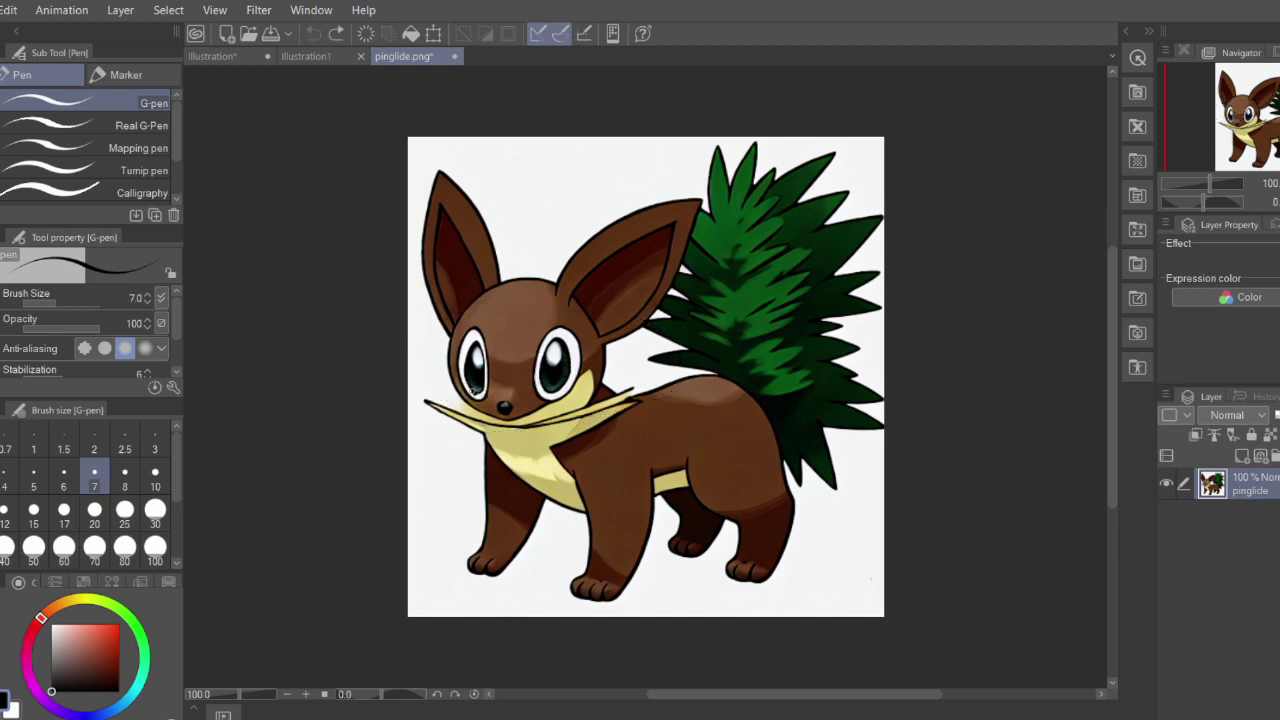
pyautogui.moveTo(473, 387)
pyautogui.mouseDown()
pyautogui.moveTo(411, 385)
pyautogui.moveTo(454, 445)
pyautogui.moveTo(633, 426)
pyautogui.moveTo(671, 390)
pyautogui.moveTo(600, 375)
pyautogui.moveTo(463, 386)
pyautogui.mouseUp()
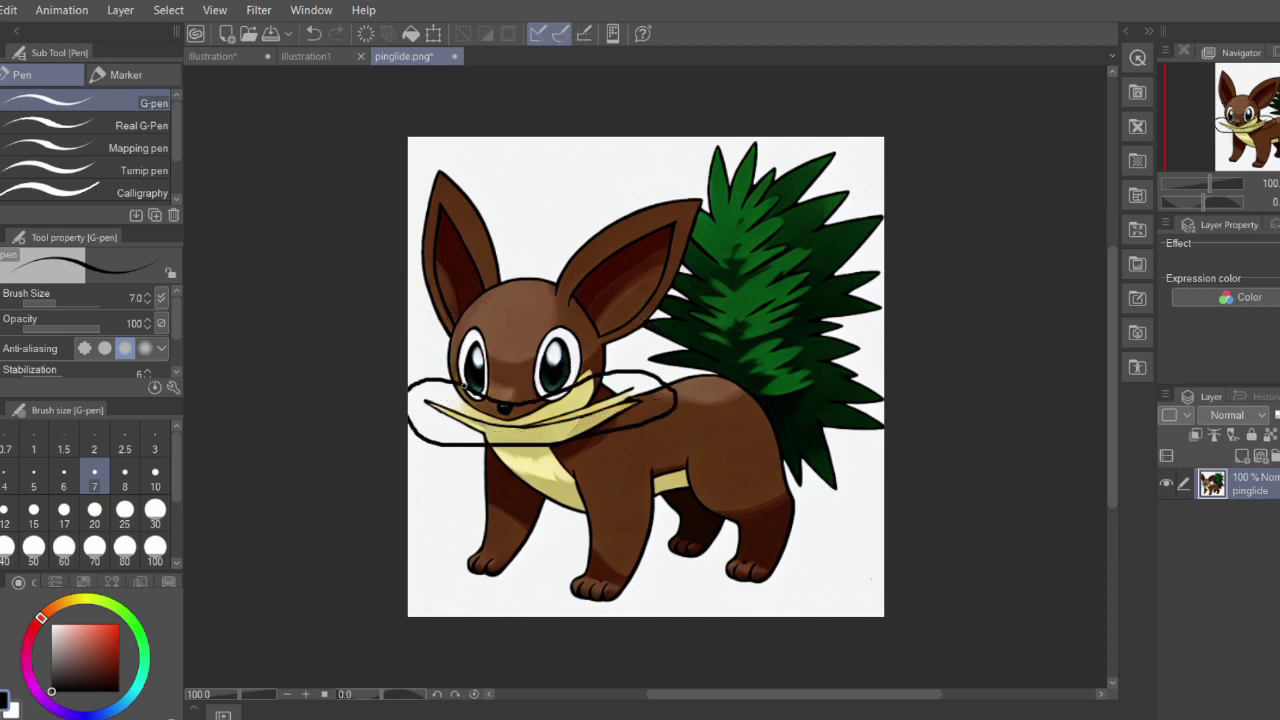
pyautogui.hotkey('ctrl', 'z')
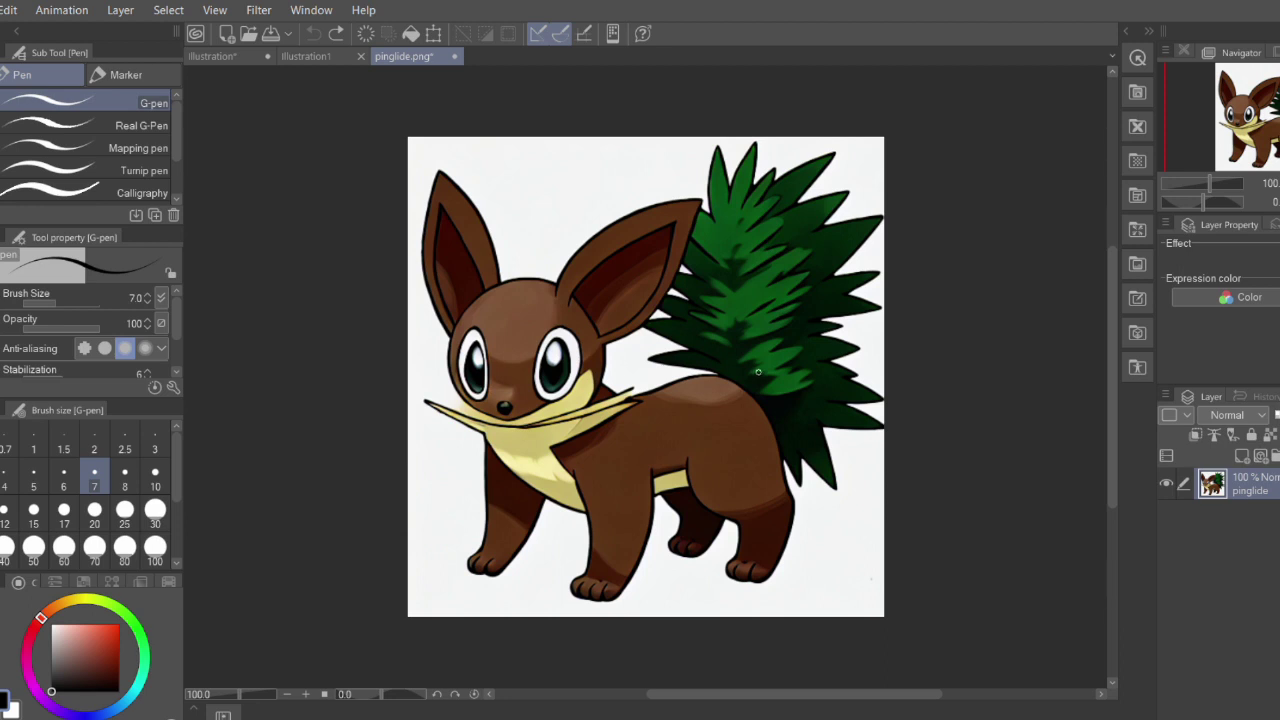
# Look over the creature in pinglide.png and return to the blank Illustration1 canvas
pyautogui.click(305, 57)
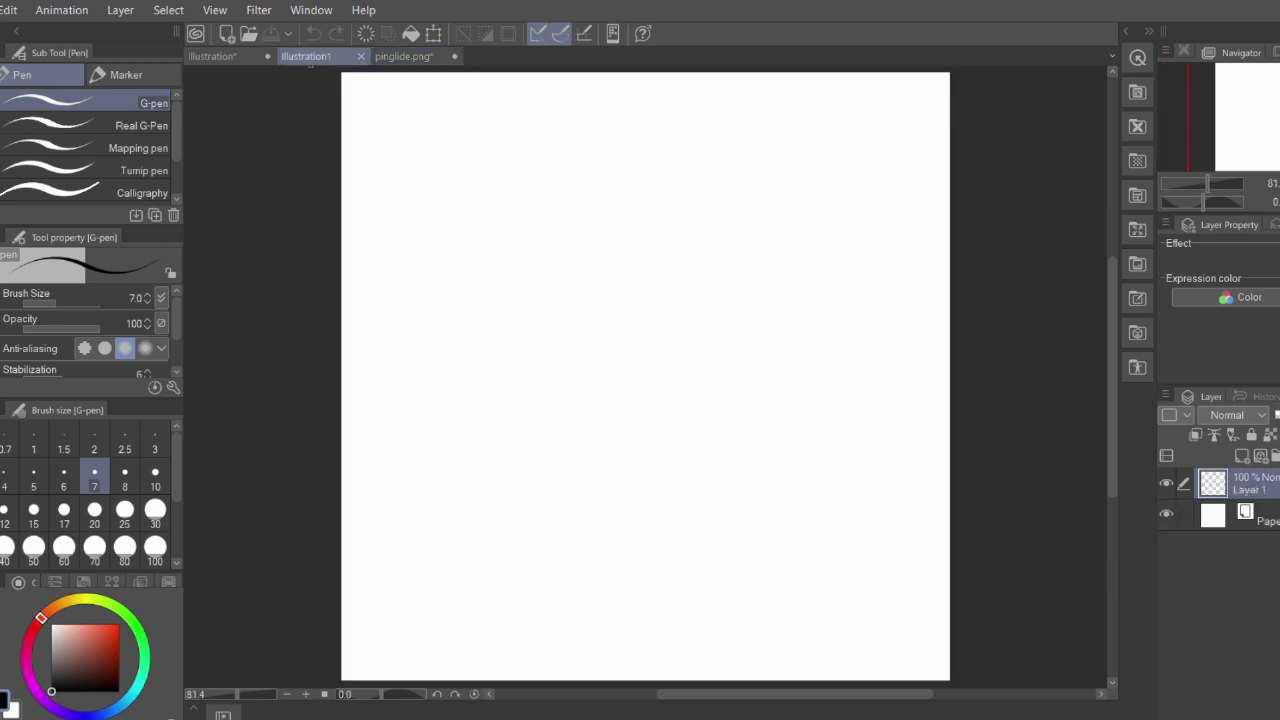
pyautogui.scroll(4, 503, 275)
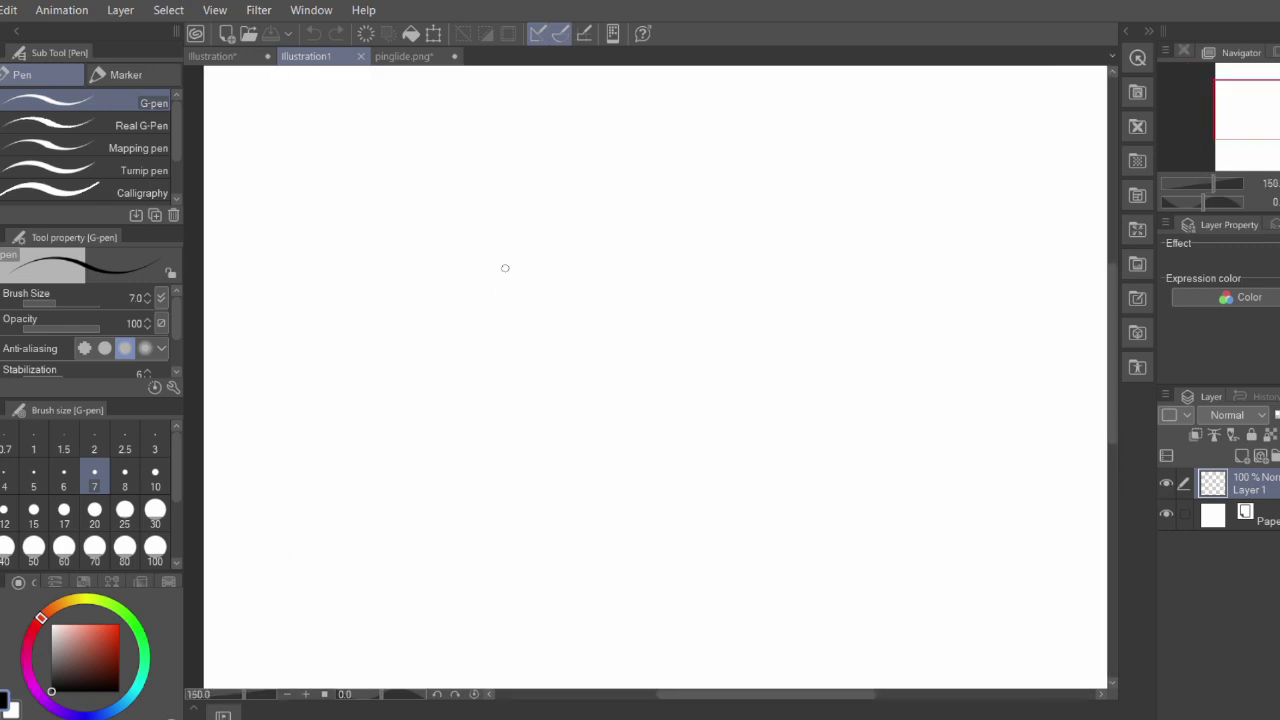
pyautogui.click(426, 58)
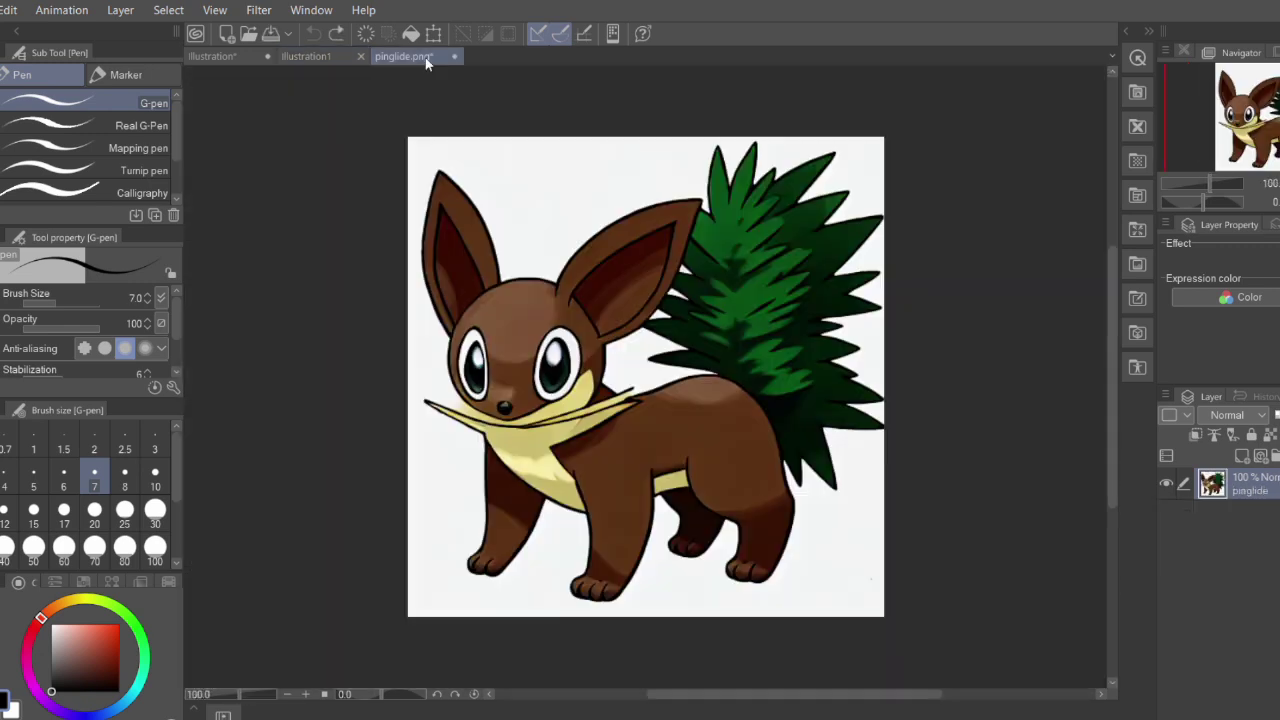
pyautogui.click(303, 59)
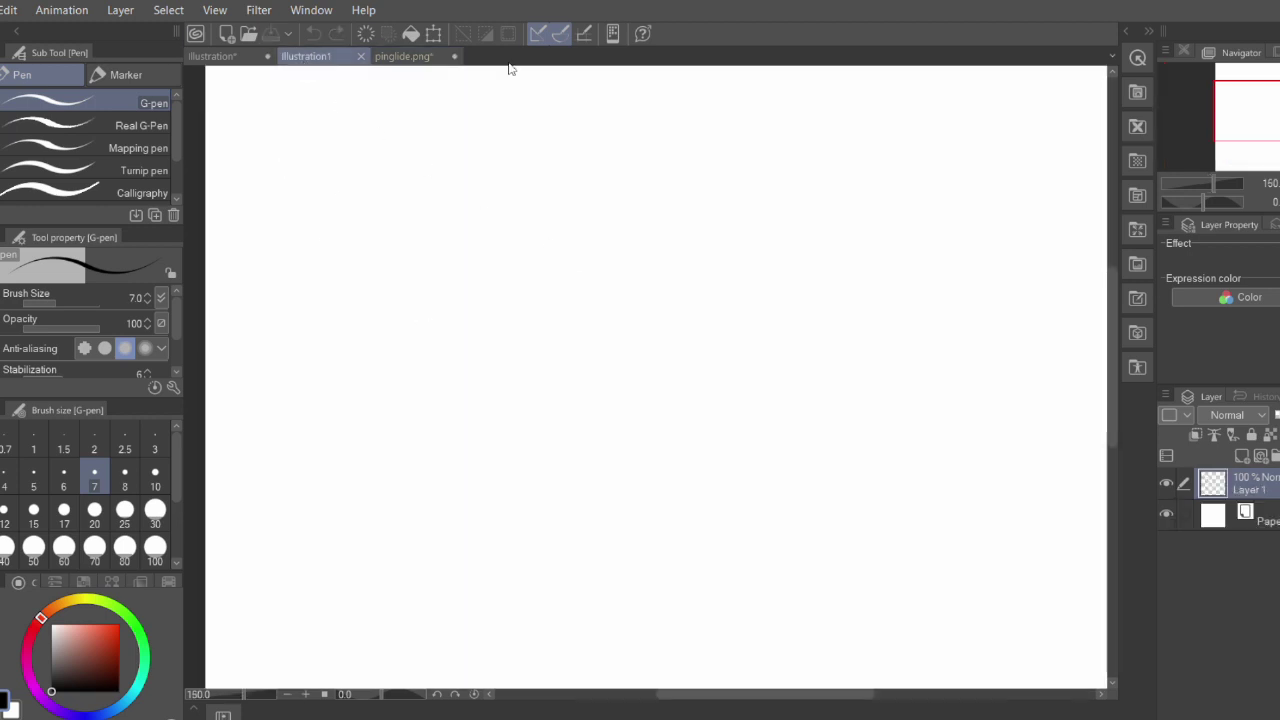
pyautogui.click(426, 60)
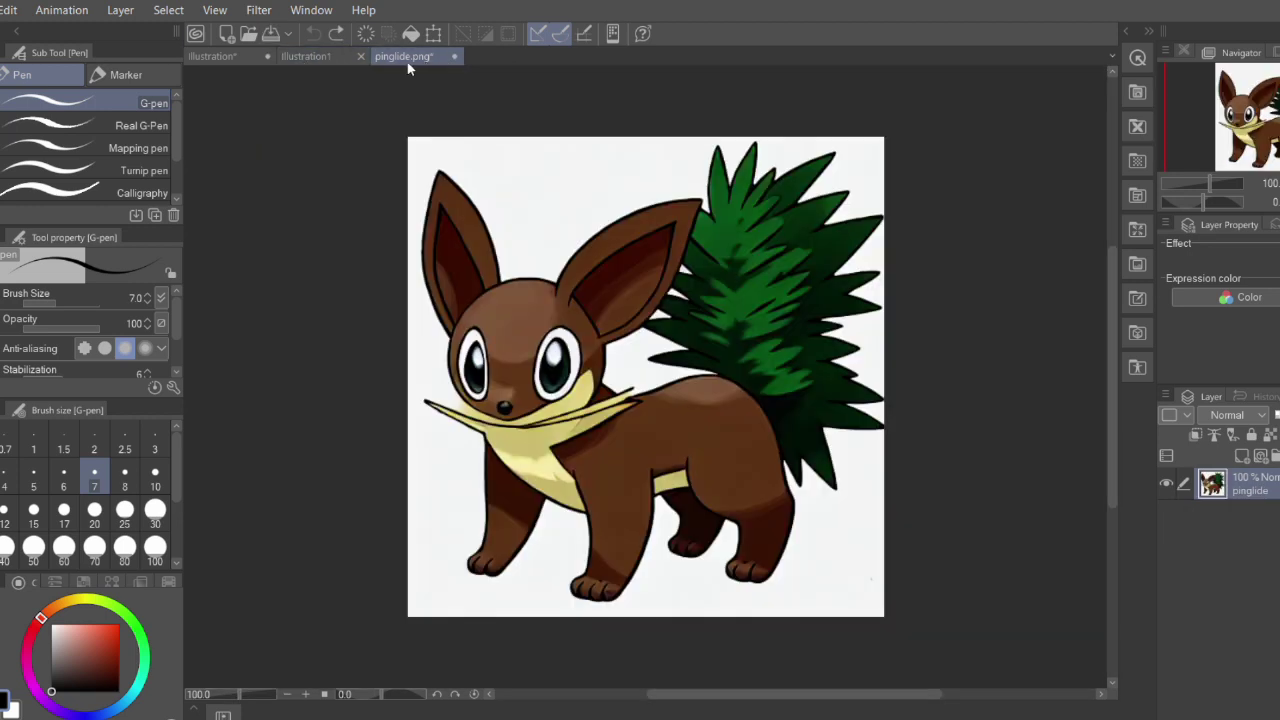
pyautogui.click(302, 58)
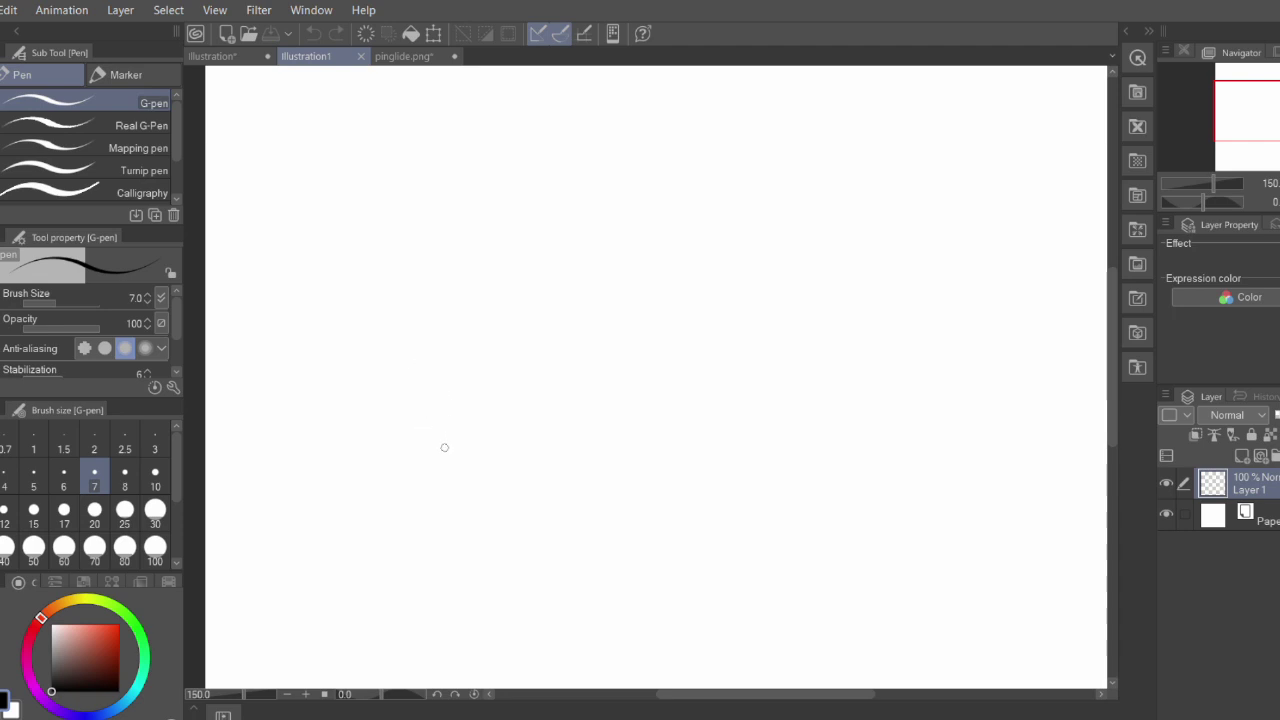
pyautogui.moveTo(444, 447)
pyautogui.mouseDown()
pyautogui.moveTo(373, 224)
pyautogui.moveTo(465, 145)
pyautogui.moveTo(450, 376)
pyautogui.mouseUp()
pyautogui.hotkey('ctrl', 'z')
pyautogui.hotkey('ctrl', 'z')
# Add a new raster layer with Color expression and Normal blending above Layer 1
pyautogui.click(120, 10)
pyautogui.click(160, 34)
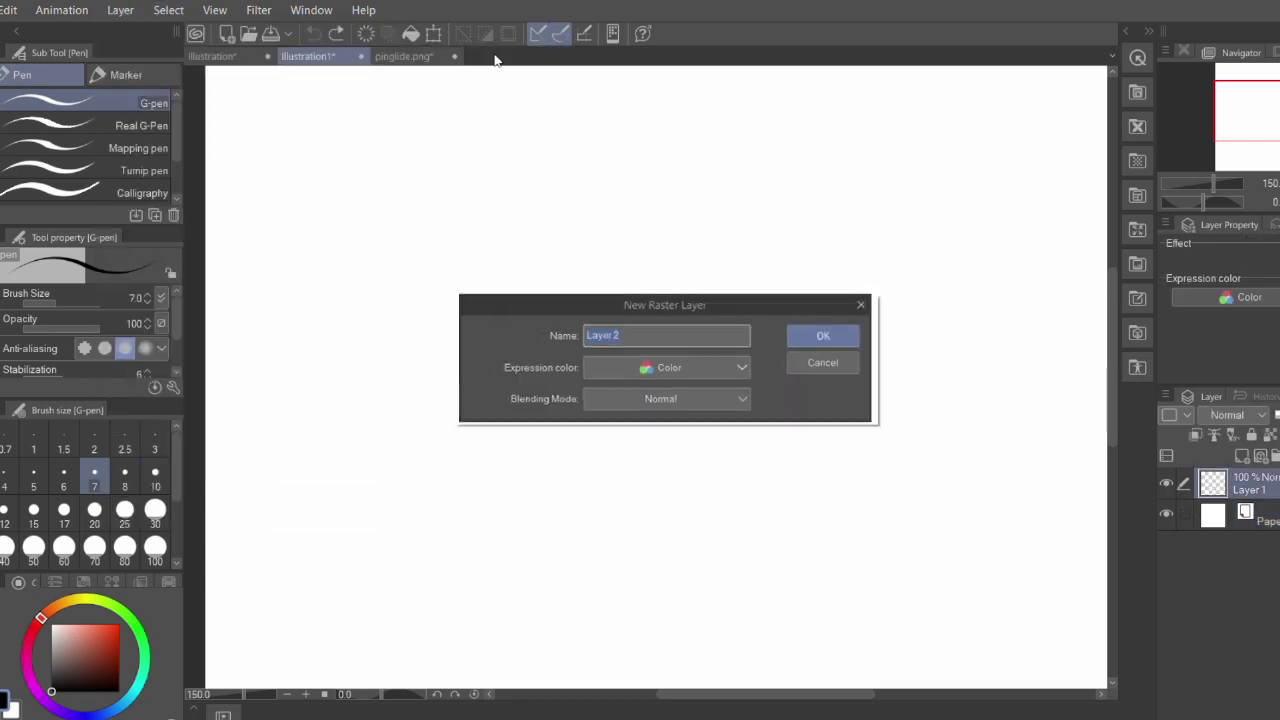
pyautogui.press('Return')
# Try a grey test stroke on Layer 1 and a black one across it on Layer 2, undoing the black one
pyautogui.moveTo(466, 192); pyautogui.dragTo(437, 398)
pyautogui.click(1237, 512)
pyautogui.hotkey('ctrl', 'z')
pyautogui.click(51, 659)
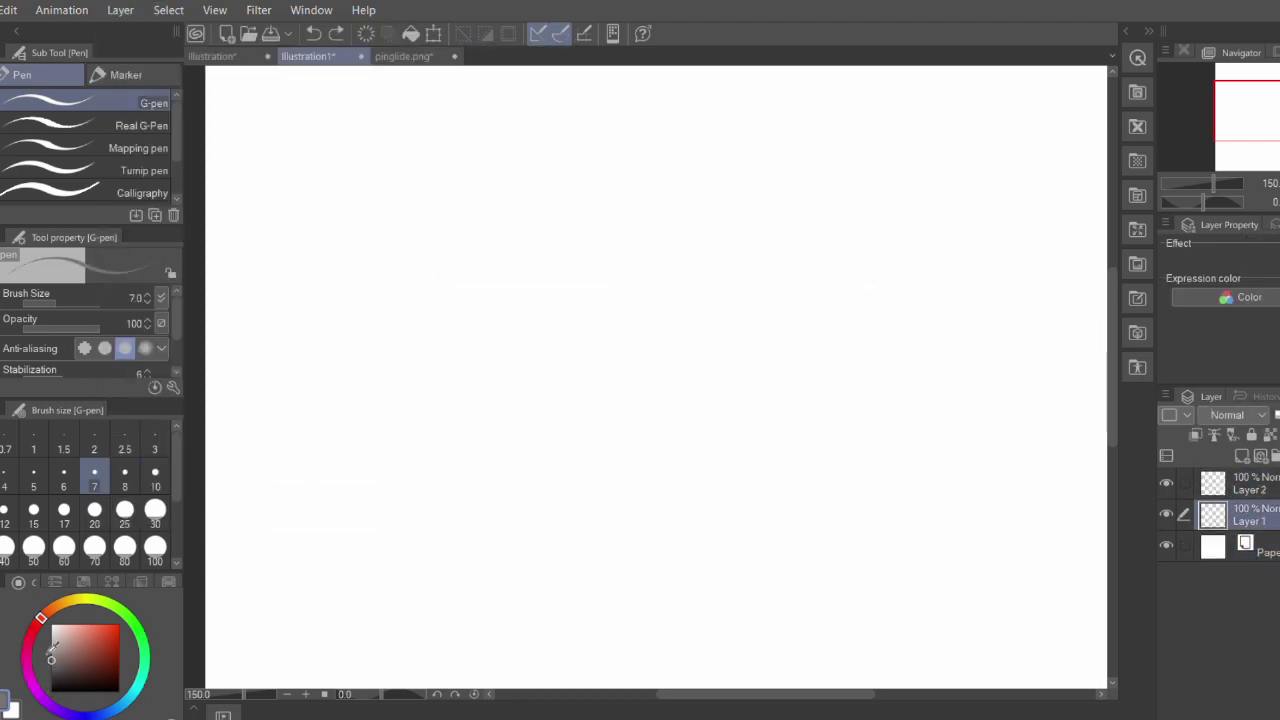
pyautogui.moveTo(482, 206)
pyautogui.mouseDown()
pyautogui.moveTo(457, 320)
pyautogui.moveTo(455, 440)
pyautogui.mouseUp()
pyautogui.click(51, 690)
pyautogui.click(1250, 483)
pyautogui.moveTo(310, 286); pyautogui.dragTo(617, 328)
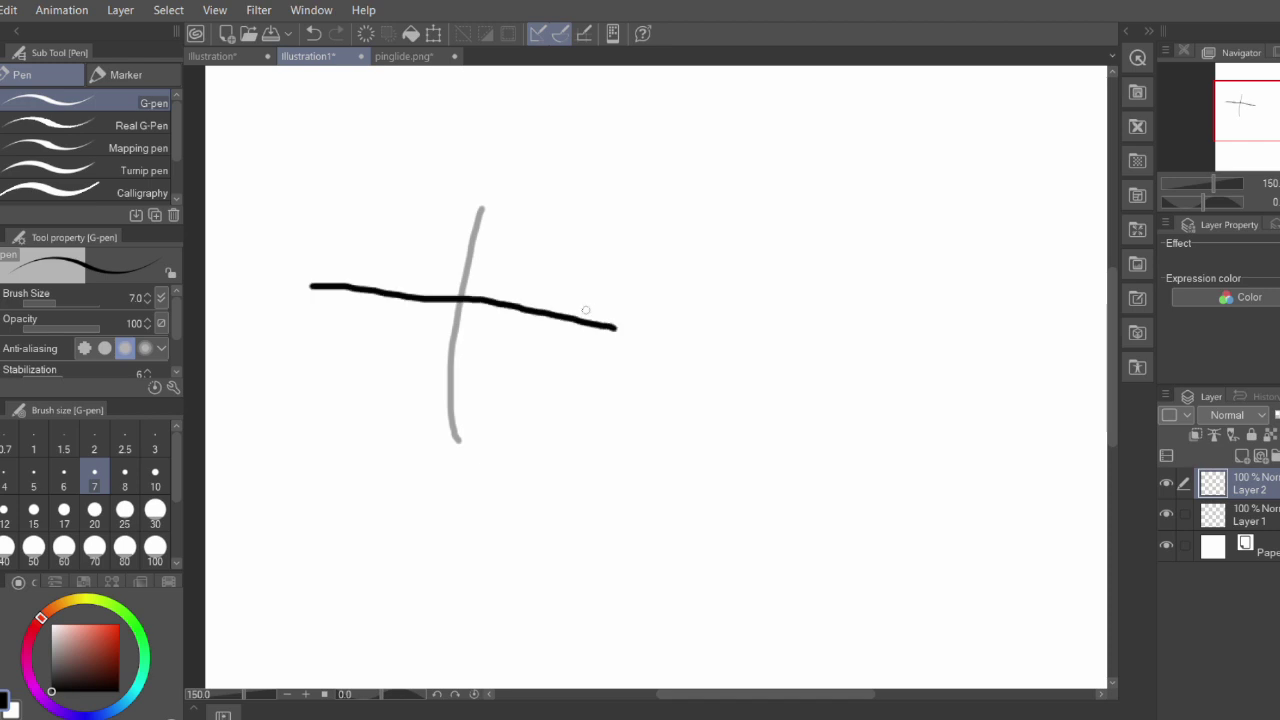
pyautogui.hotkey('ctrl', 'z')
pyautogui.hotkey('ctrl', 'z')
# Pick the grey from the test stroke as the drawing color and erase the stroke from Layer 1
pyautogui.press('i')
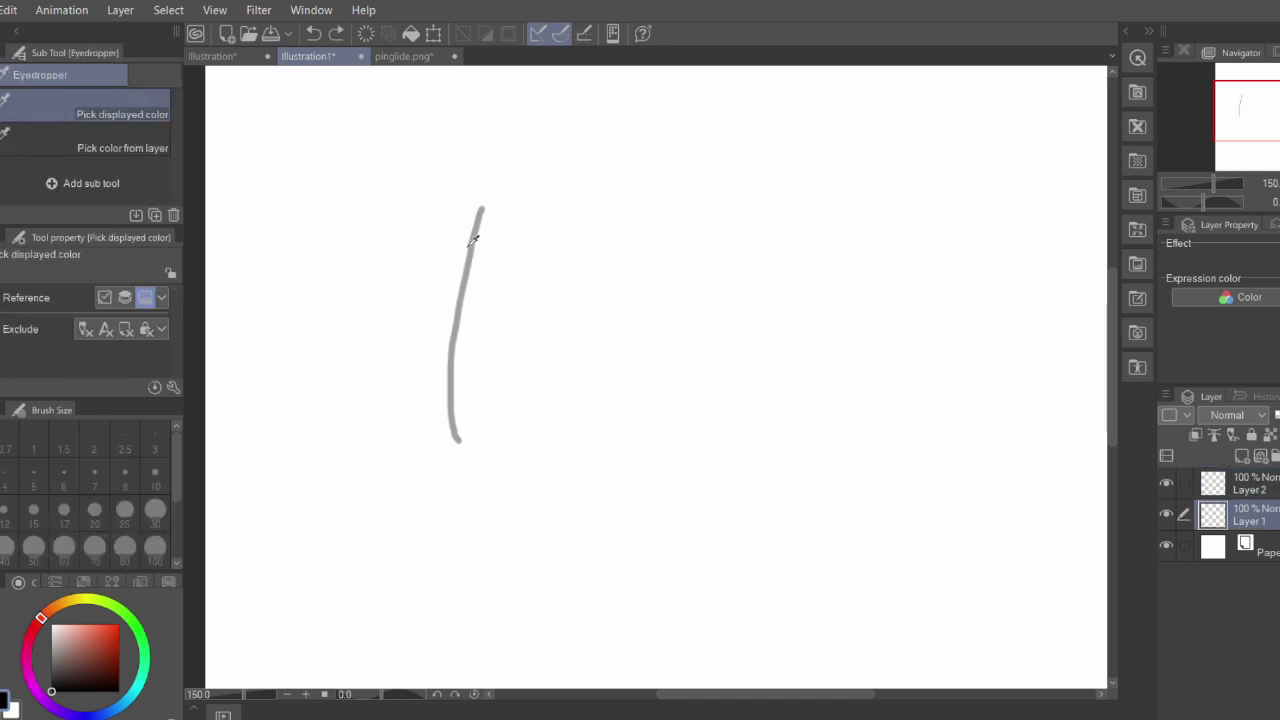
pyautogui.click(470, 245)
pyautogui.press('p')
pyautogui.press('e')
pyautogui.moveTo(482, 208)
pyautogui.mouseDown()
pyautogui.moveTo(411, 423)
pyautogui.moveTo(456, 330)
pyautogui.mouseUp()
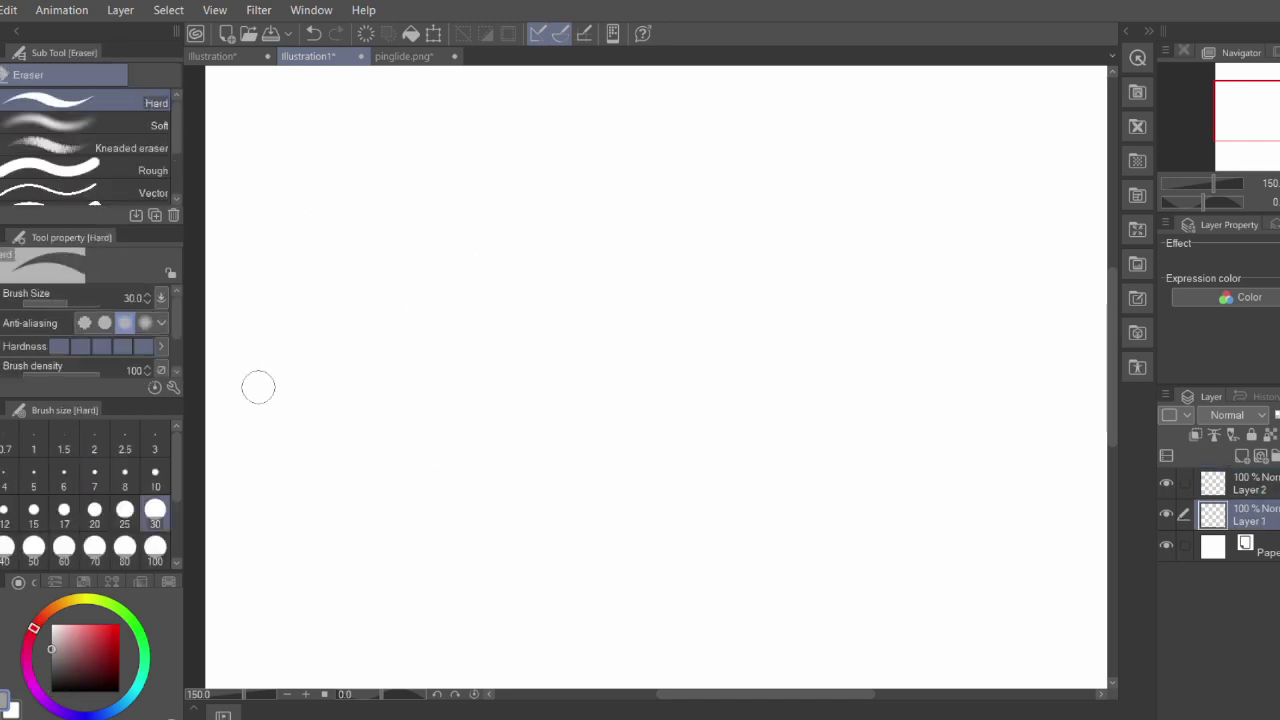
# Outline the creature's left ear and its inner section in grey on Layer 1 with the G-pen at size 7
pyautogui.press('p')
pyautogui.moveTo(402, 120); pyautogui.dragTo(459, 461)
pyautogui.moveTo(402, 120)
pyautogui.mouseDown()
pyautogui.moveTo(405, 300)
pyautogui.moveTo(449, 451)
pyautogui.mouseUp()
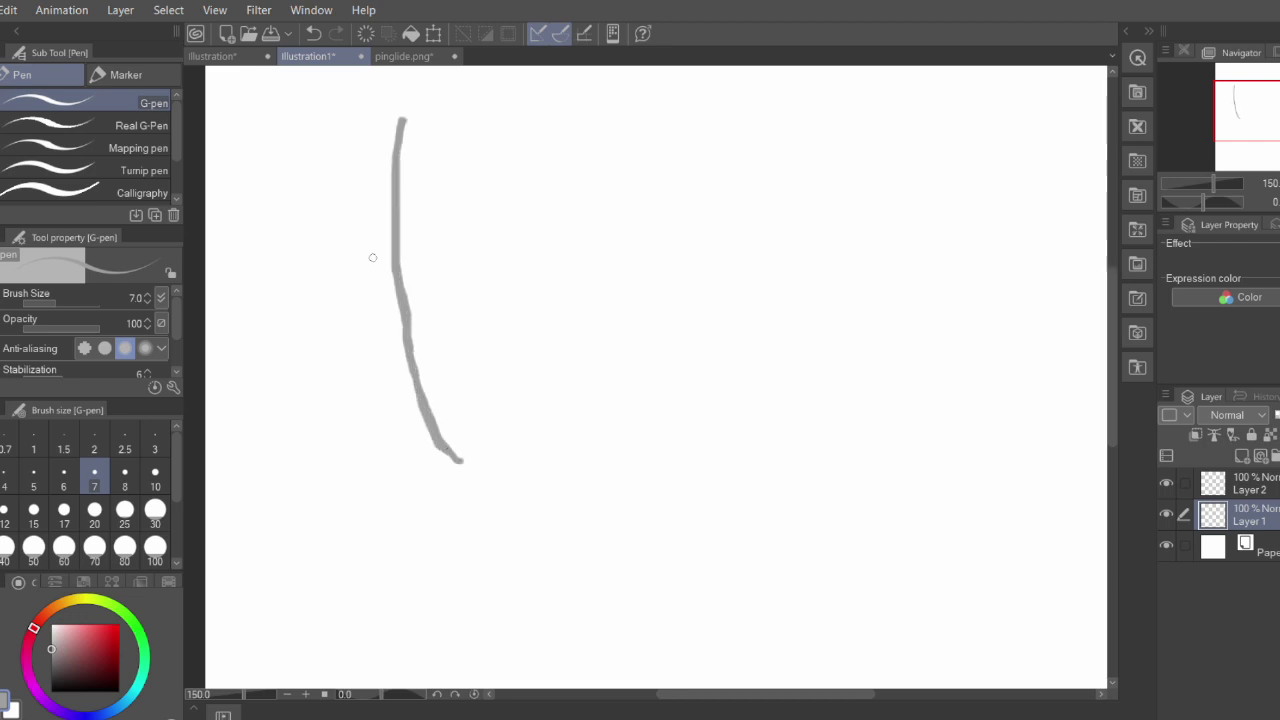
pyautogui.scroll(1, 372, 257)
pyautogui.moveTo(410, 75)
pyautogui.mouseDown()
pyautogui.moveTo(591, 323)
pyautogui.moveTo(500, 523)
pyautogui.moveTo(480, 437)
pyautogui.moveTo(536, 390)
pyautogui.moveTo(552, 486)
pyautogui.mouseUp()
# Fill the outer ear with the brown sampled from the ear in pinglide.png and recolor its outline black
pyautogui.click(420, 60)
pyautogui.click(330, 57)
pyautogui.click(404, 59)
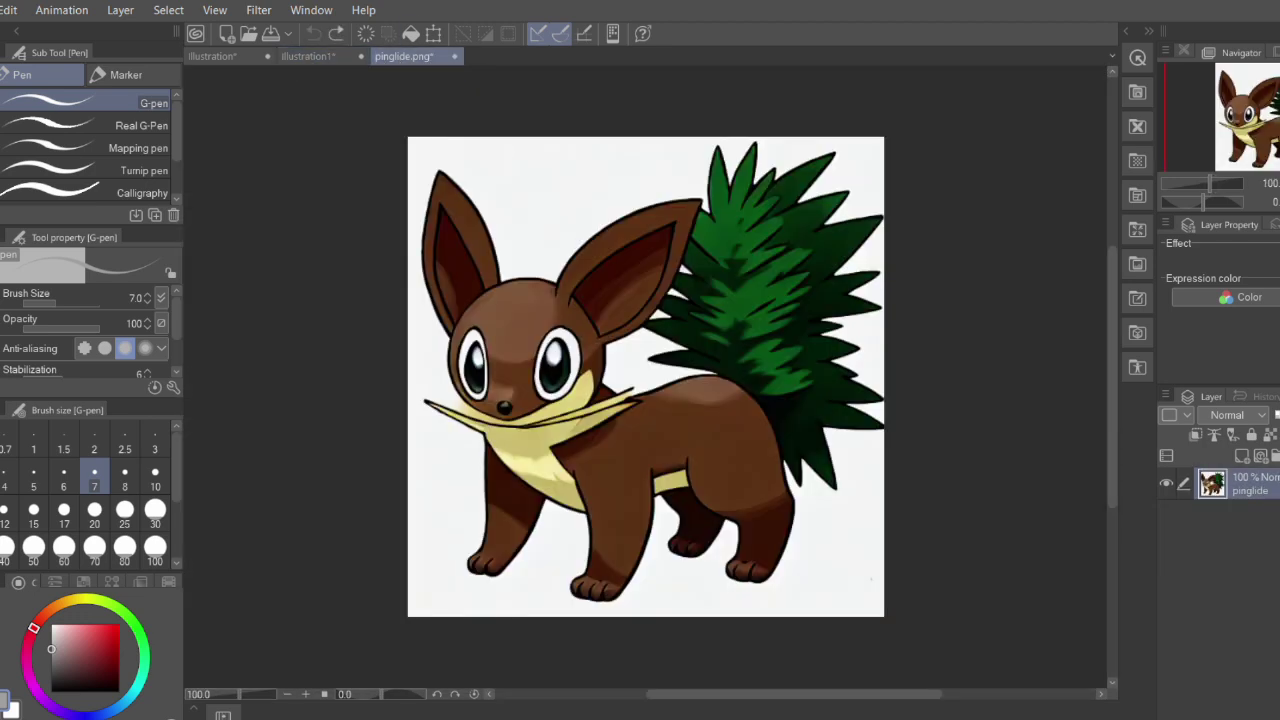
pyautogui.press('i')
pyautogui.click(470, 226)
pyautogui.hotkey('ctrl', 'Tab')
pyautogui.press('g')
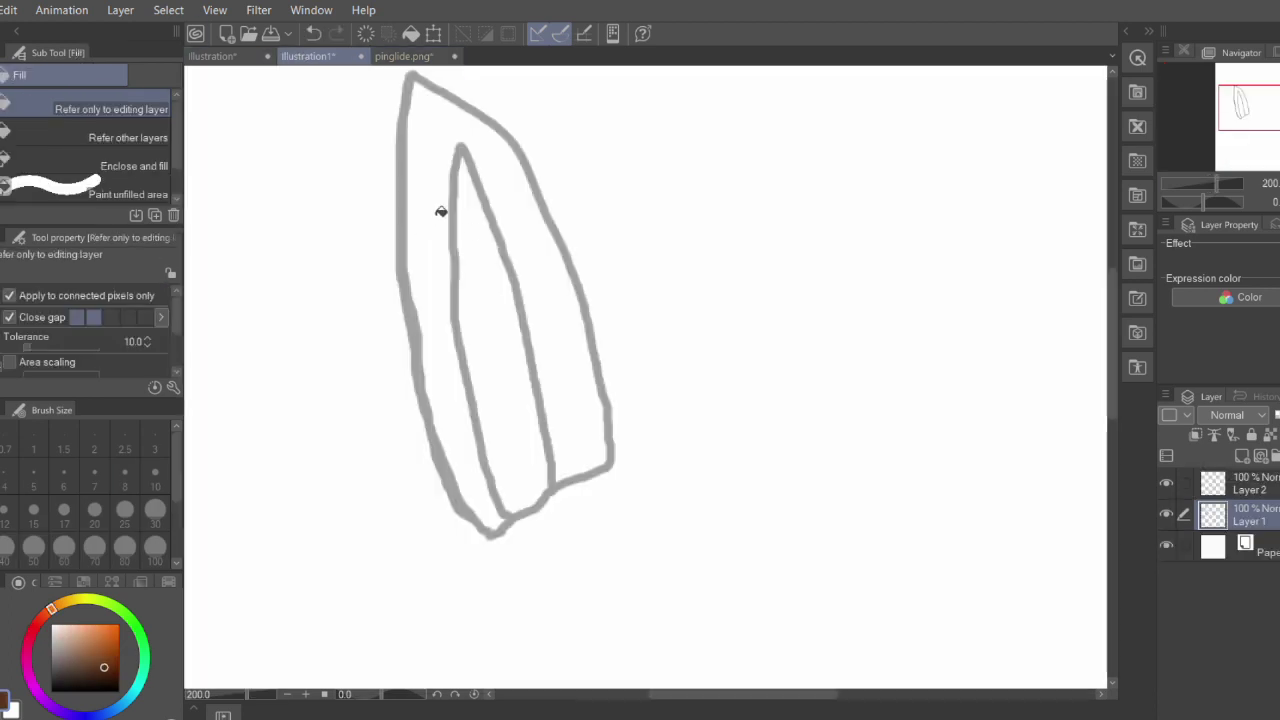
pyautogui.click(441, 212)
pyautogui.click(51, 690)
pyautogui.click(478, 397)
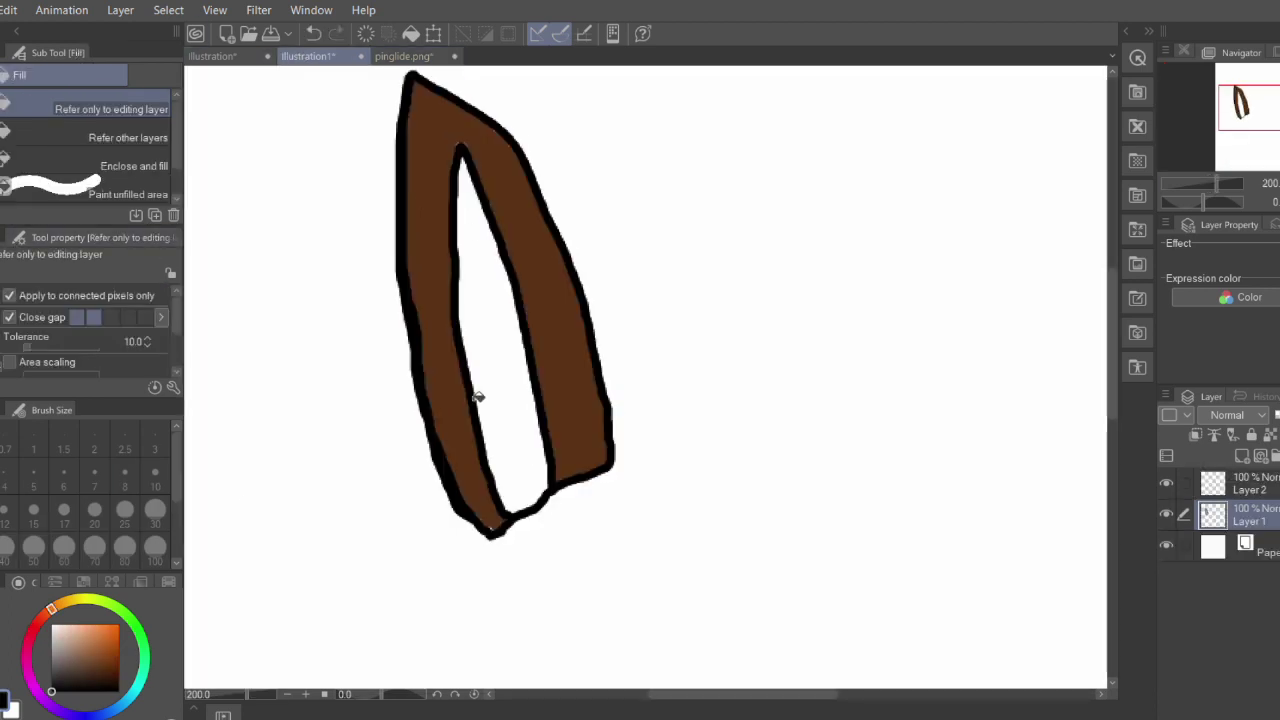
# Draw a tall black eye outline on the left half of the brown face and fill it white
pyautogui.press('p')
pyautogui.hotkey('ctrl', 'Tab')
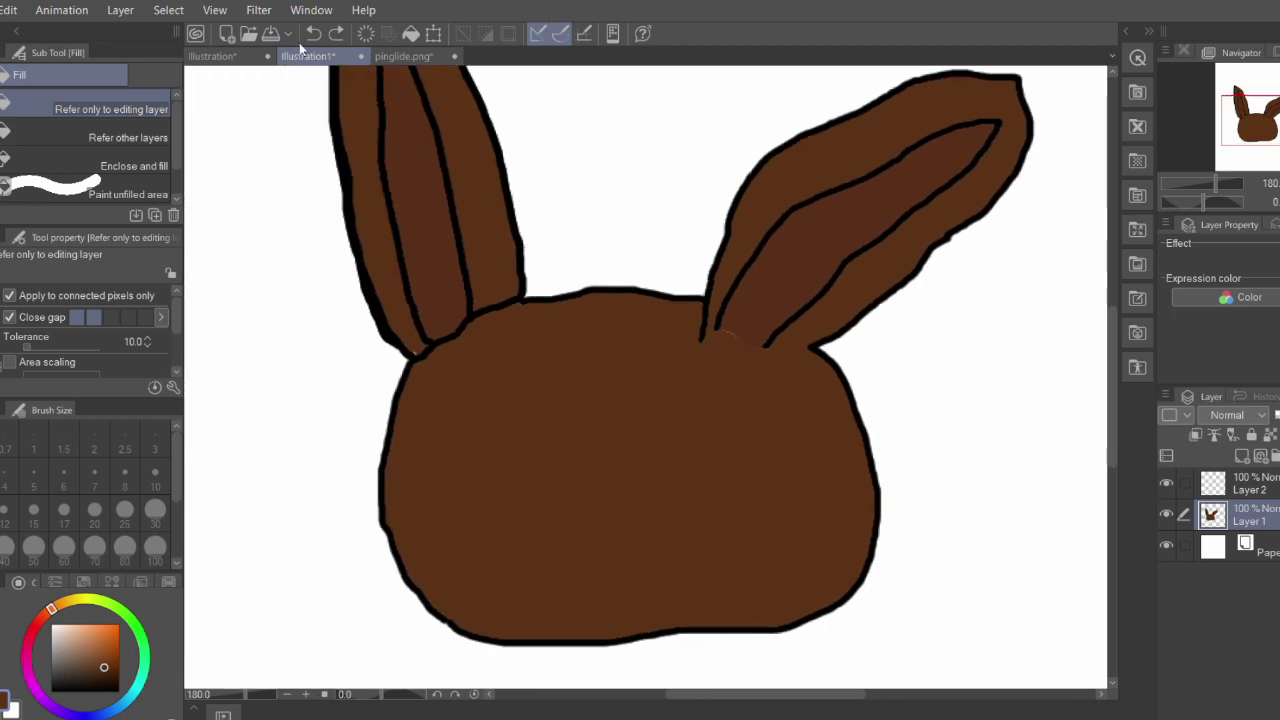
pyautogui.hotkey('ctrl', 'Tab')
pyautogui.click(305, 56)
pyautogui.press('p')
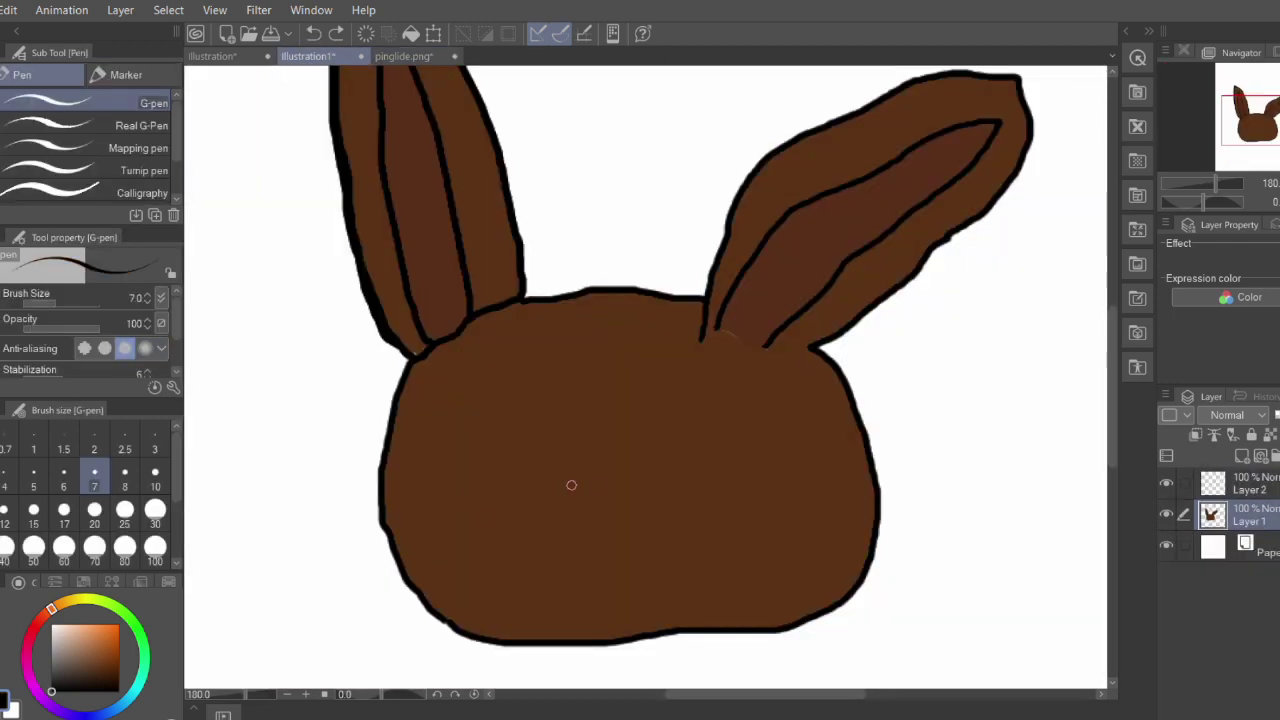
pyautogui.moveTo(526, 488)
pyautogui.mouseDown()
pyautogui.moveTo(443, 491)
pyautogui.moveTo(520, 490)
pyautogui.mouseUp()
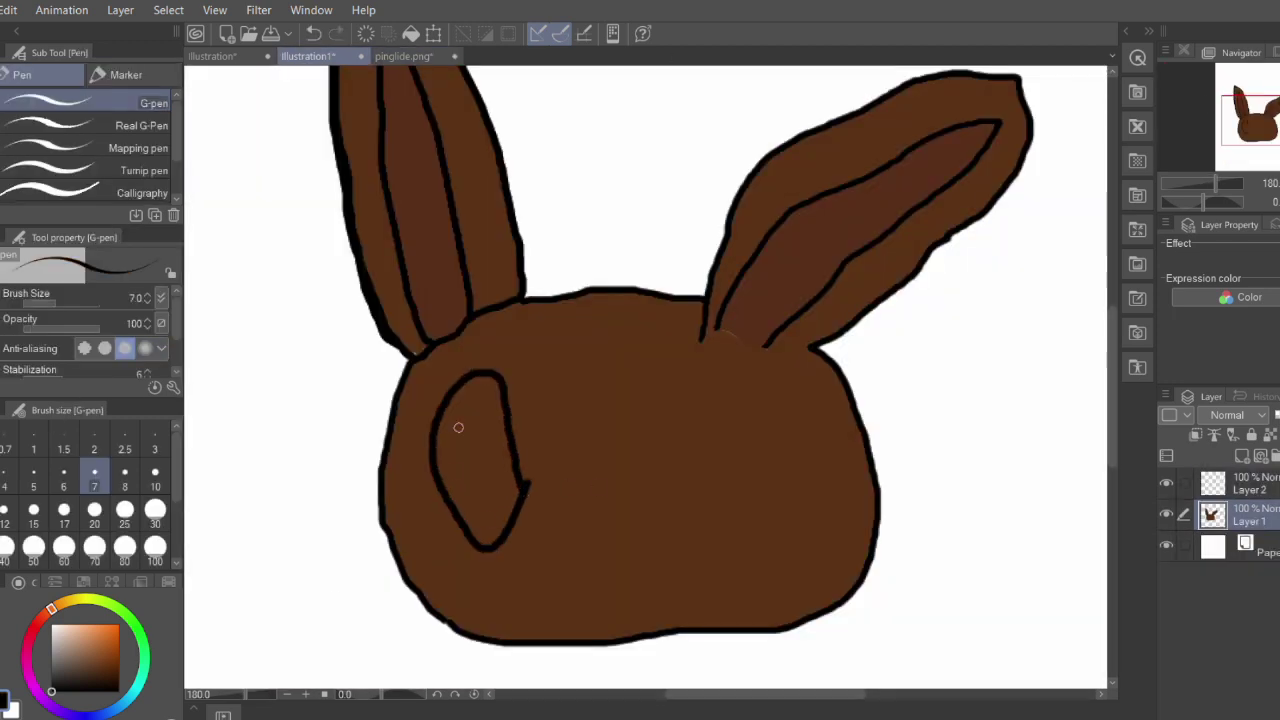
pyautogui.press('g')
pyautogui.click(477, 453)
# Draw a narrow upright eye outline on the right half of the face and fill it white
pyautogui.press('p')
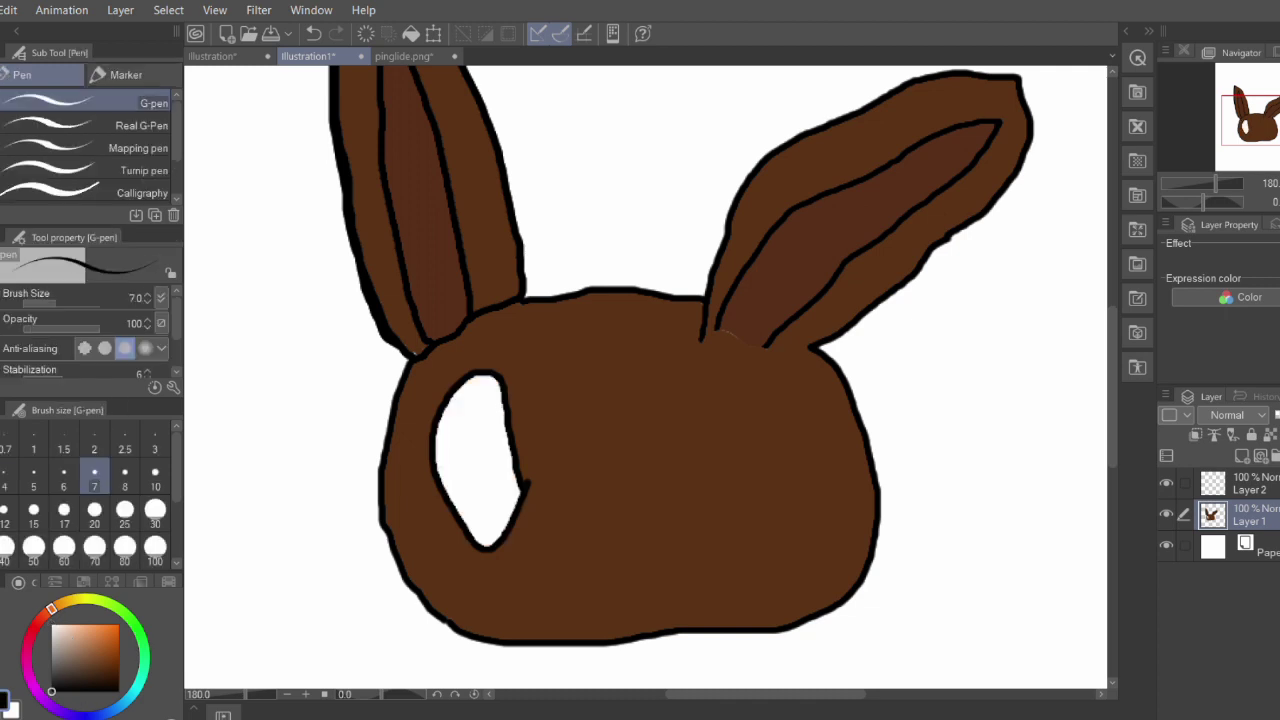
pyautogui.moveTo(743, 538)
pyautogui.mouseDown()
pyautogui.moveTo(737, 463)
pyautogui.moveTo(745, 530)
pyautogui.mouseUp()
pyautogui.press('g')
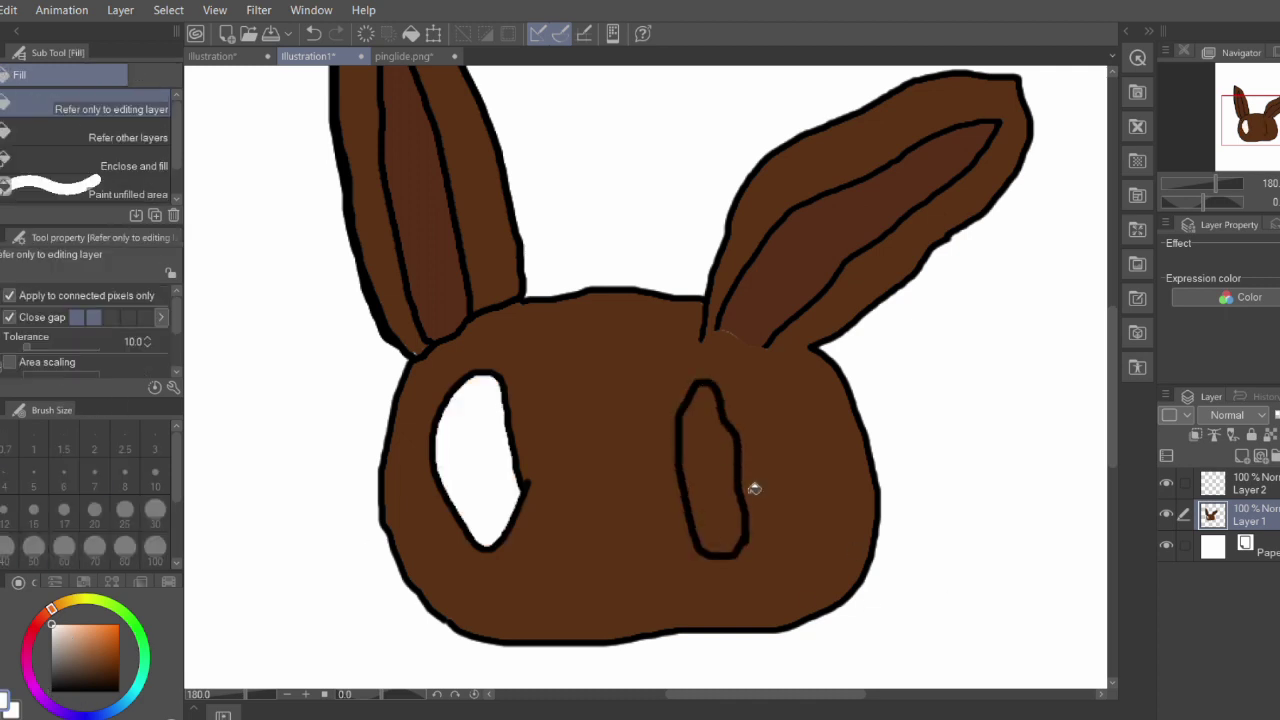
pyautogui.click(712, 470)
# Try outlining a black iris inside the left eye, checking pinglide.png for reference
pyautogui.click(422, 60)
pyautogui.click(301, 58)
pyautogui.scroll(3, 366, 337)
pyautogui.press('p')
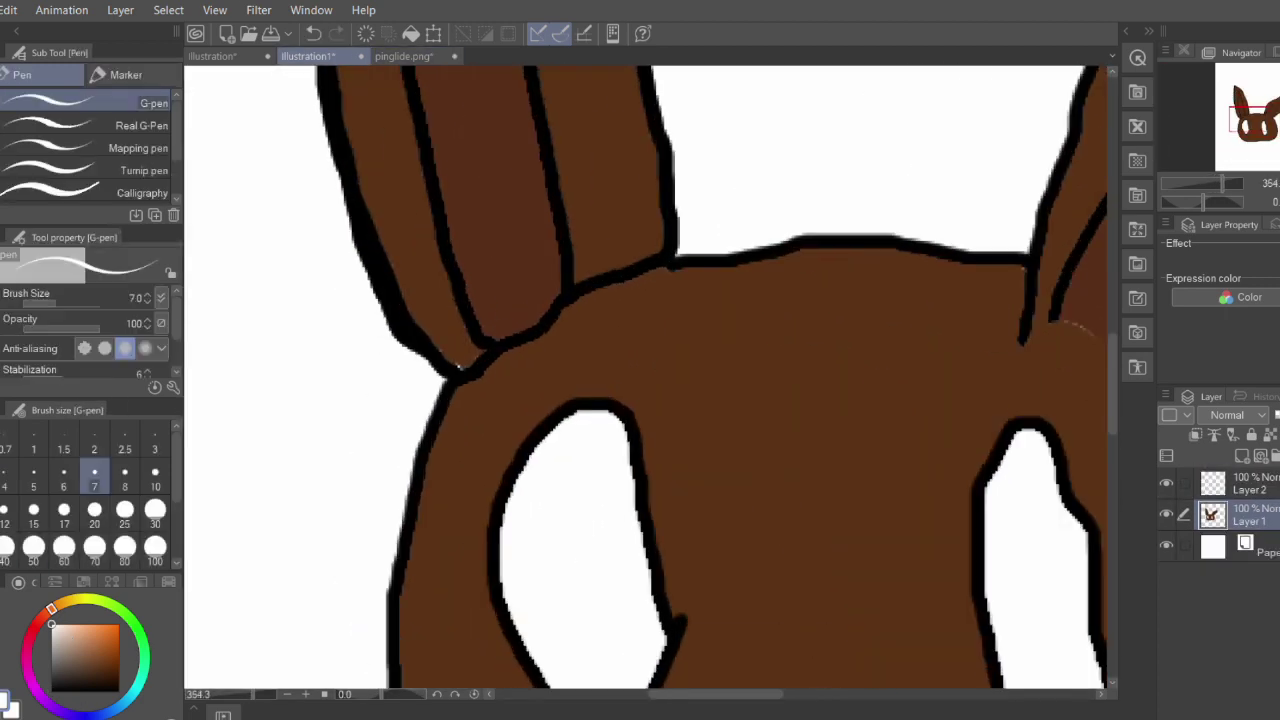
pyautogui.moveTo(1249, 119)
pyautogui.mouseDown()
pyautogui.moveTo(1256, 139)
pyautogui.moveTo(1257, 127)
pyautogui.mouseUp()
pyautogui.moveTo(424, 268)
pyautogui.mouseDown()
pyautogui.moveTo(357, 357)
pyautogui.moveTo(421, 255)
pyautogui.mouseUp()
# Try drawing curved dividing lines inside the left iris with a brush size of 4
pyautogui.scroll(1, 234, 405)
pyautogui.click(64, 475)
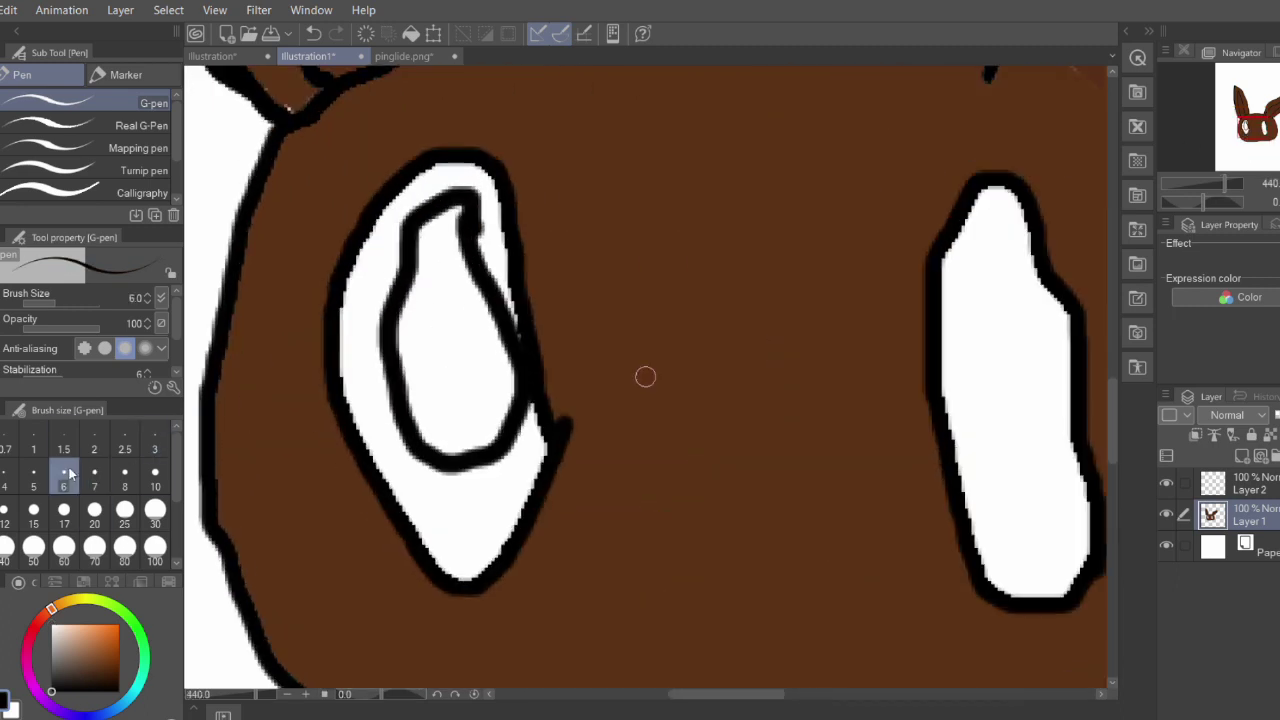
pyautogui.click(20, 471)
pyautogui.moveTo(407, 298)
pyautogui.mouseDown()
pyautogui.moveTo(445, 342)
pyautogui.moveTo(494, 310)
pyautogui.mouseUp()
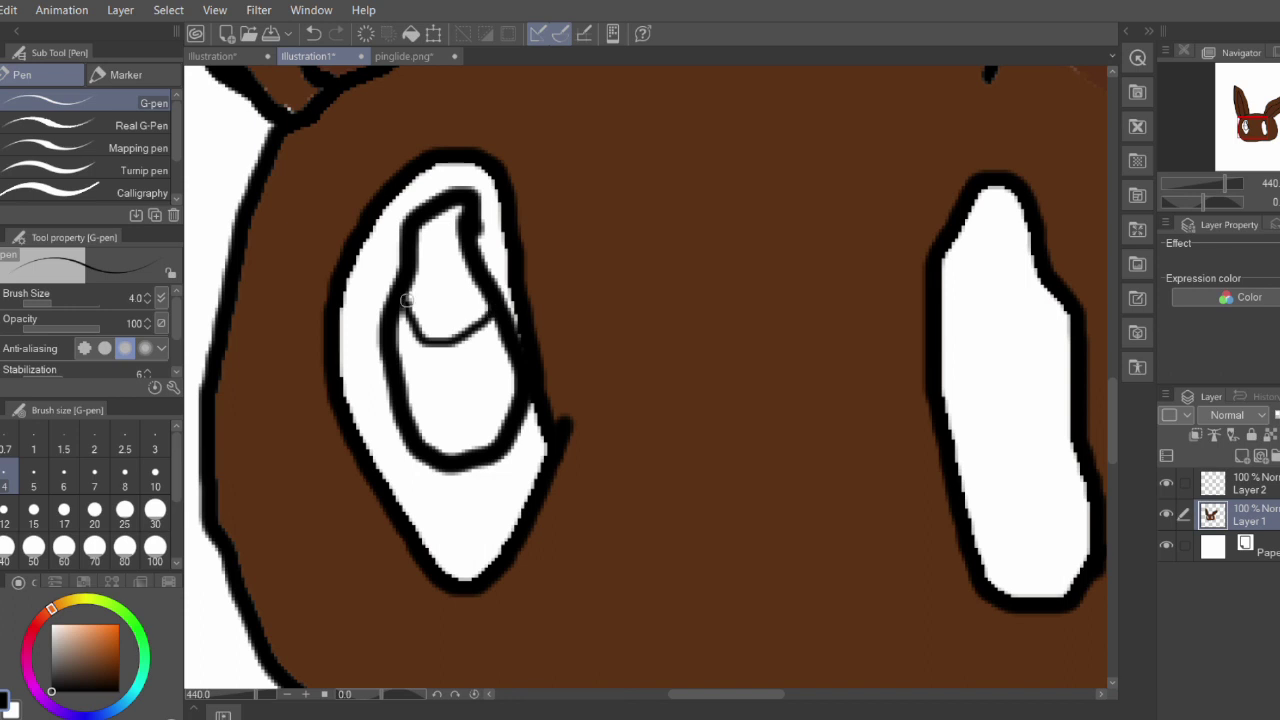
pyautogui.moveTo(410, 332)
pyautogui.mouseDown()
pyautogui.moveTo(441, 404)
pyautogui.moveTo(465, 386)
pyautogui.moveTo(465, 332)
pyautogui.mouseUp()
# Try filling the upper part of the left iris black, and undo the fills and iris strokes
pyautogui.press('g')
pyautogui.click(449, 297)
pyautogui.click(449, 300)
pyautogui.click(450, 360)
pyautogui.click(450, 361)
pyautogui.hotkey('ctrl', 'z')
pyautogui.hotkey('ctrl', 'z')
pyautogui.hotkey('ctrl', 'z')
pyautogui.hotkey('ctrl', 'z')
pyautogui.hotkey('ctrl', 'z')
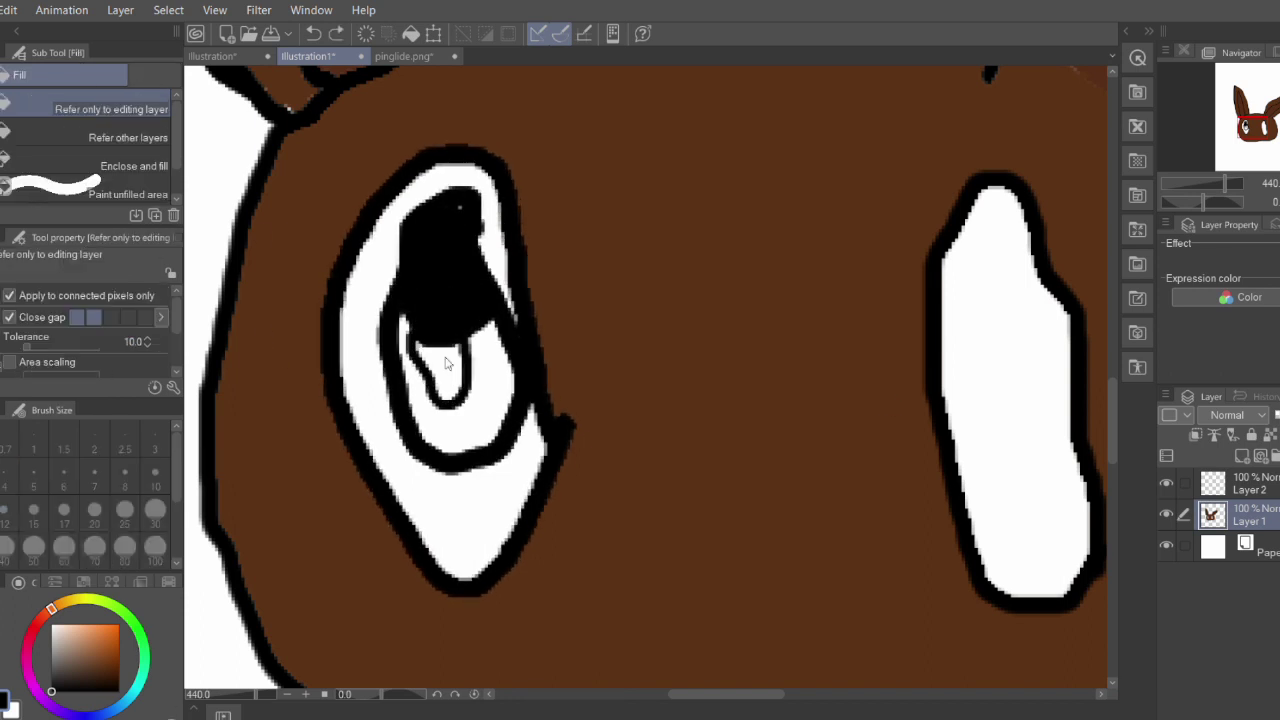
pyautogui.hotkey('ctrl', 'z')
pyautogui.hotkey('ctrl', 'z')
# Redraw the iris outline inside the left eye with the G-pen at size 7
pyautogui.press('p')
pyautogui.click(94, 476)
pyautogui.moveTo(460, 492)
pyautogui.mouseDown()
pyautogui.moveTo(391, 391)
pyautogui.moveTo(475, 483)
pyautogui.mouseUp()
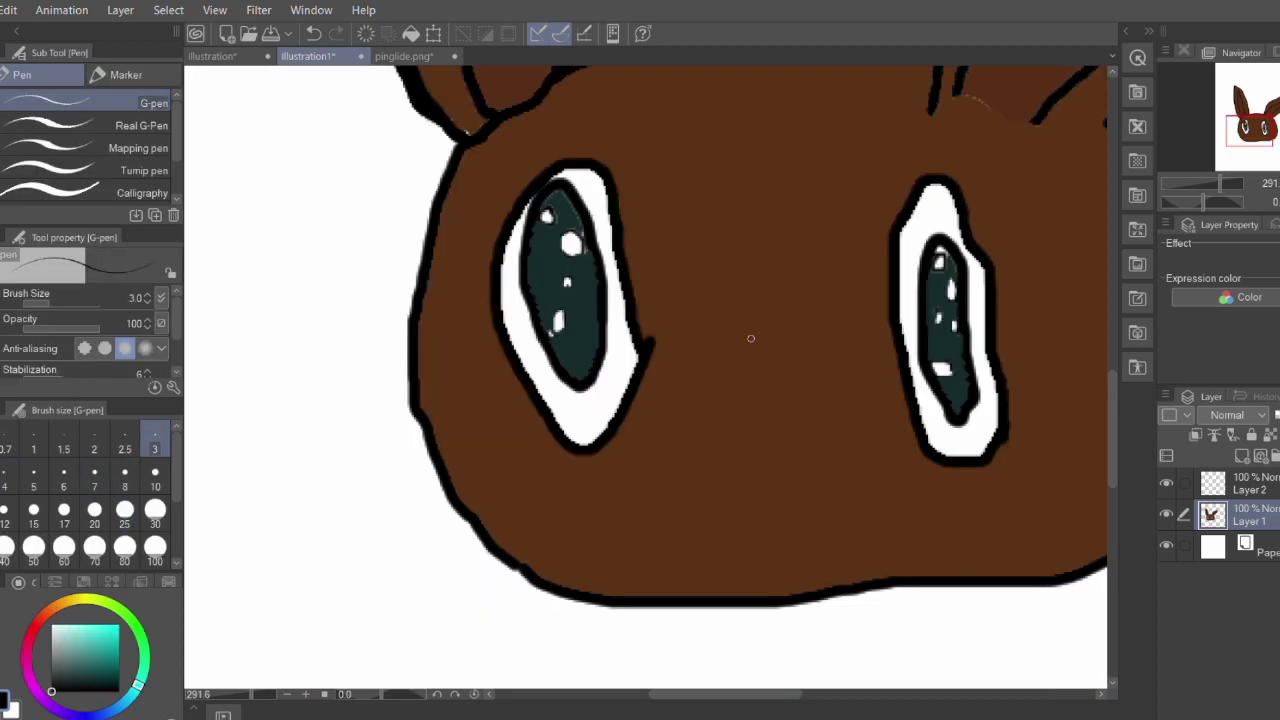
# Draw a small nose between the eyes, filling it black with a white highlight
pyautogui.moveTo(737, 395)
pyautogui.mouseDown()
pyautogui.moveTo(808, 392)
pyautogui.moveTo(752, 456)
pyautogui.moveTo(750, 401)
pyautogui.mouseUp()
pyautogui.press('g')
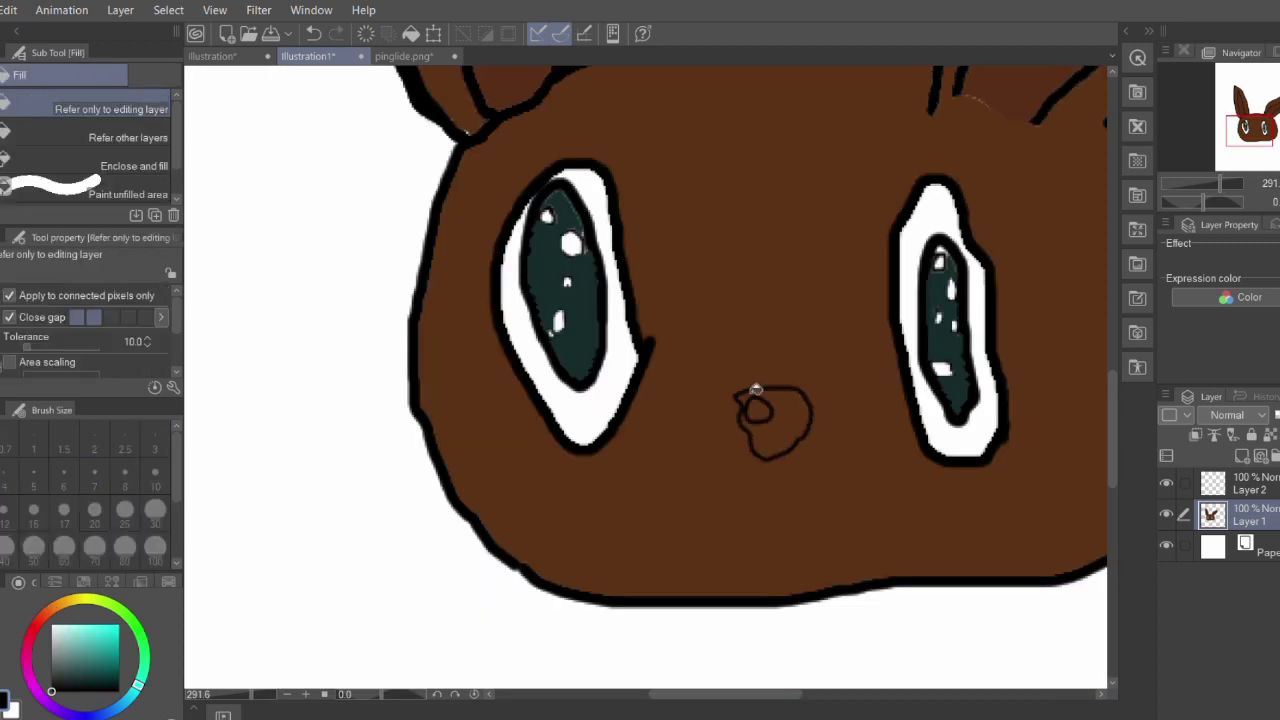
pyautogui.click(787, 411)
pyautogui.click(52, 624)
pyautogui.click(760, 409)
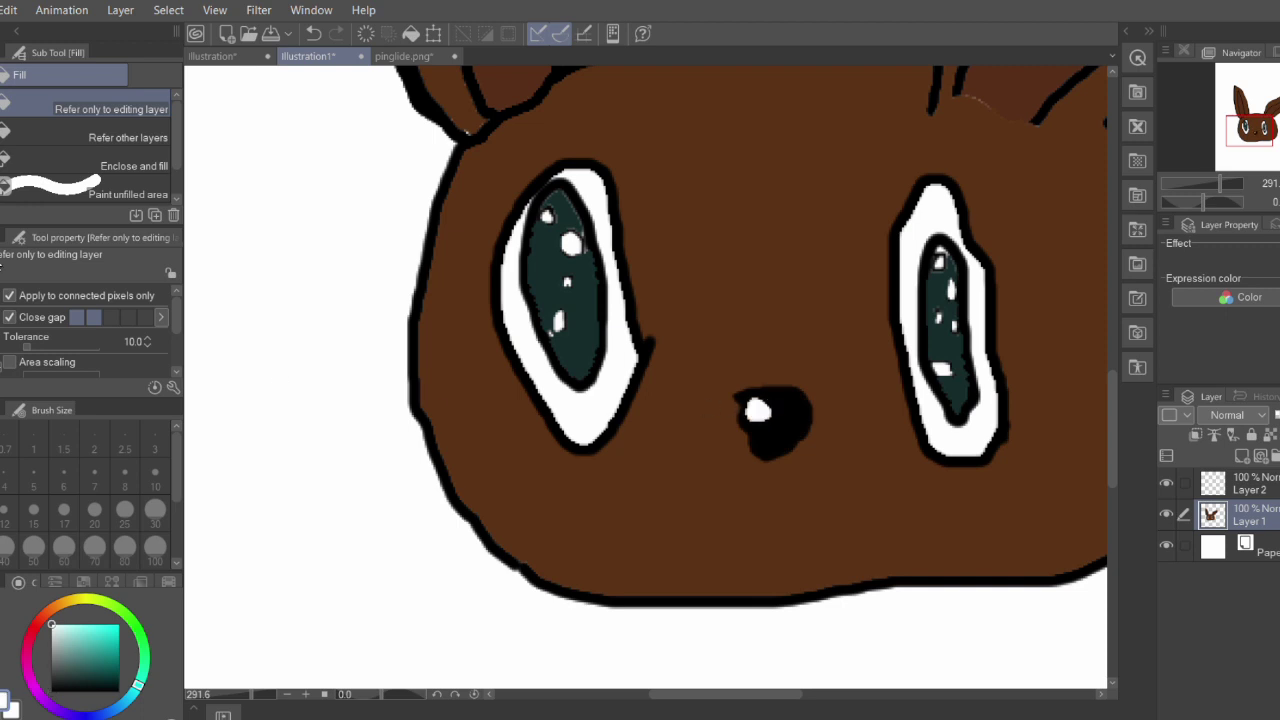
# Draw a thin black smiling mouth below the nose with the G-pen at size 3 and join it to the nose
pyautogui.press('p')
pyautogui.rightClick(93, 363)
pyautogui.click(49, 690)
pyautogui.click(10, 706)
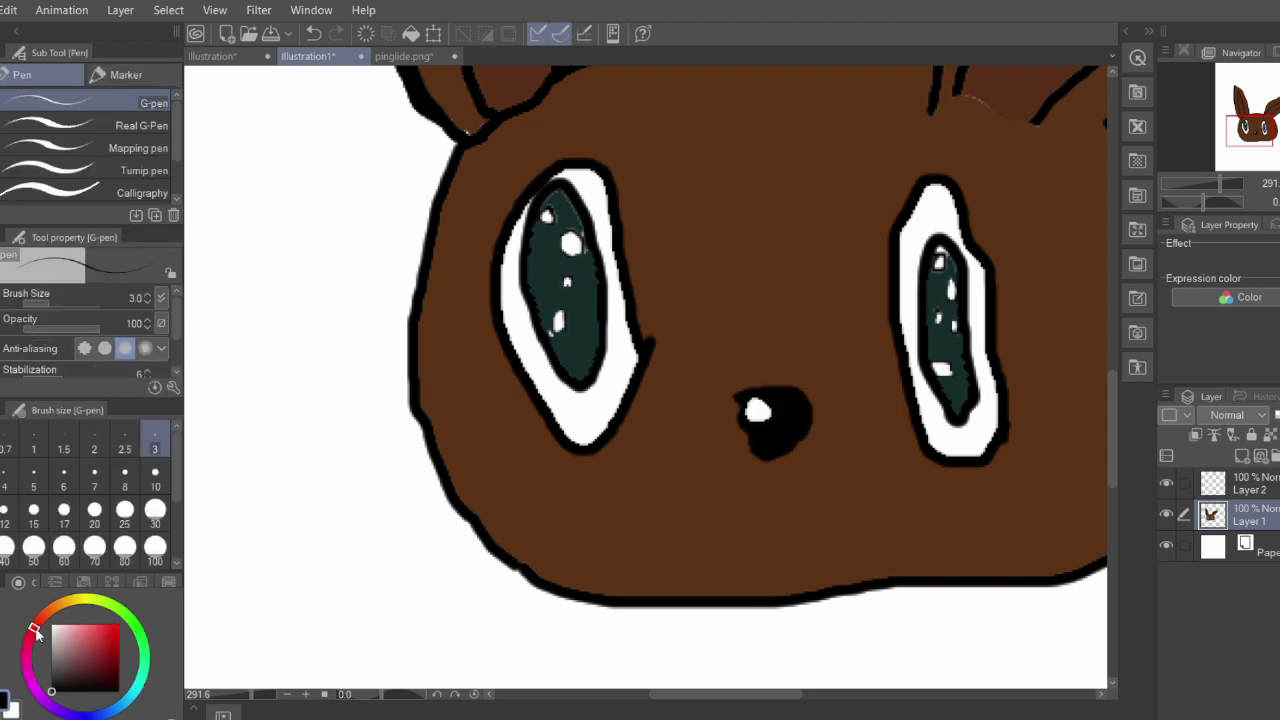
pyautogui.moveTo(624, 462)
pyautogui.mouseDown()
pyautogui.moveTo(629, 510)
pyautogui.moveTo(794, 557)
pyautogui.moveTo(912, 539)
pyautogui.moveTo(988, 505)
pyautogui.mouseUp()
pyautogui.moveTo(626, 463); pyautogui.dragTo(645, 437)
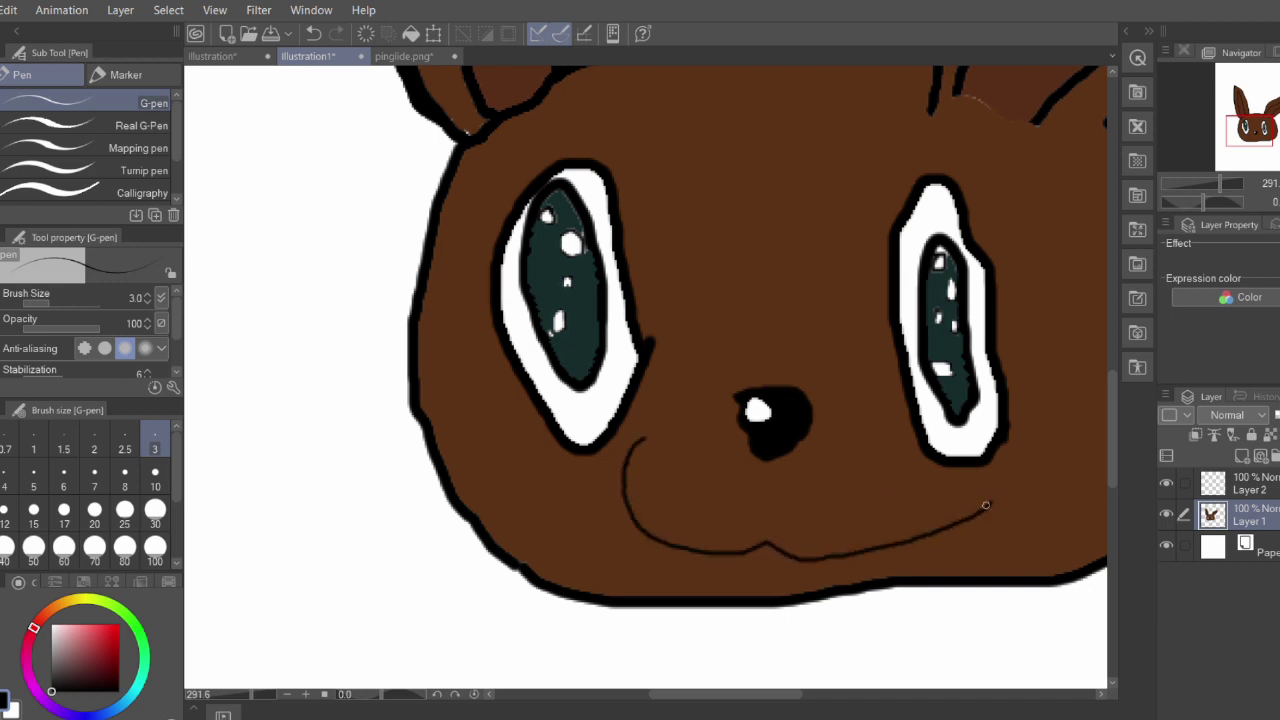
pyautogui.moveTo(988, 505); pyautogui.dragTo(1015, 463)
pyautogui.moveTo(773, 457); pyautogui.dragTo(767, 537)
pyautogui.scroll(-1, 767, 537)
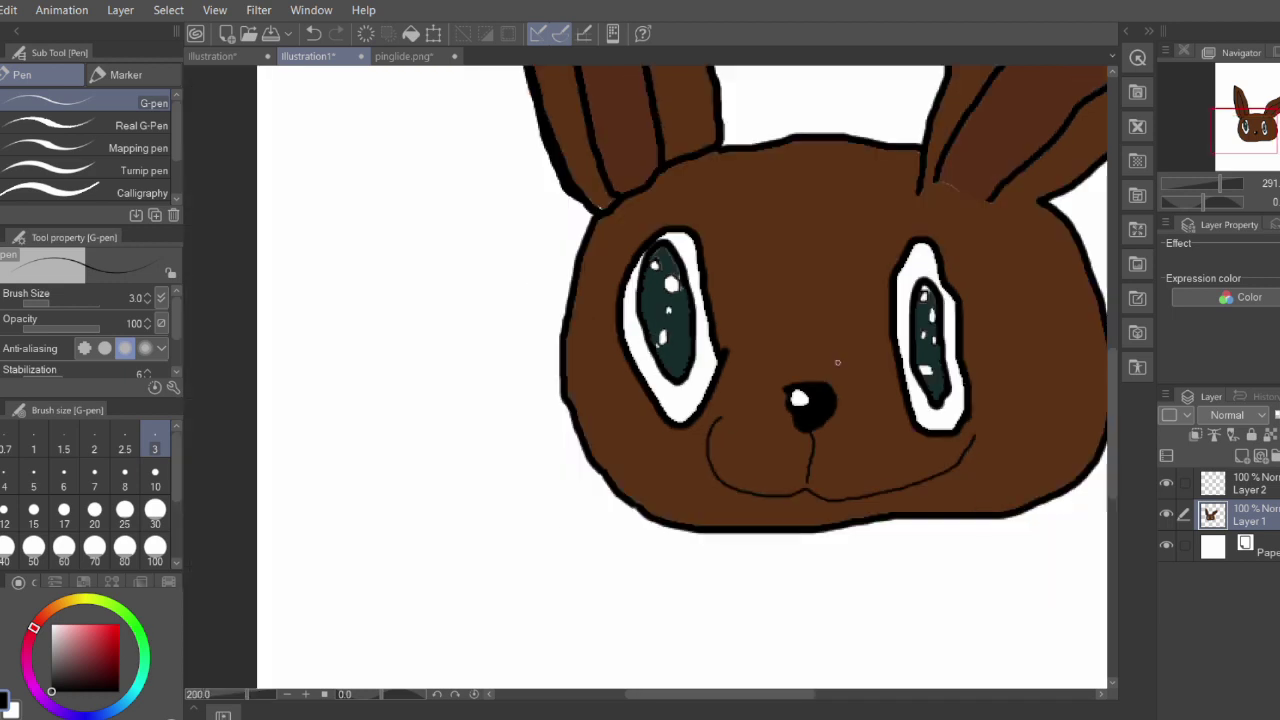
# Outline a cheek patch on each lower side of the head with the G-pen at size 7, checking pinglide.png for reference
pyautogui.click(404, 56)
pyautogui.scroll(-2, 871, 310)
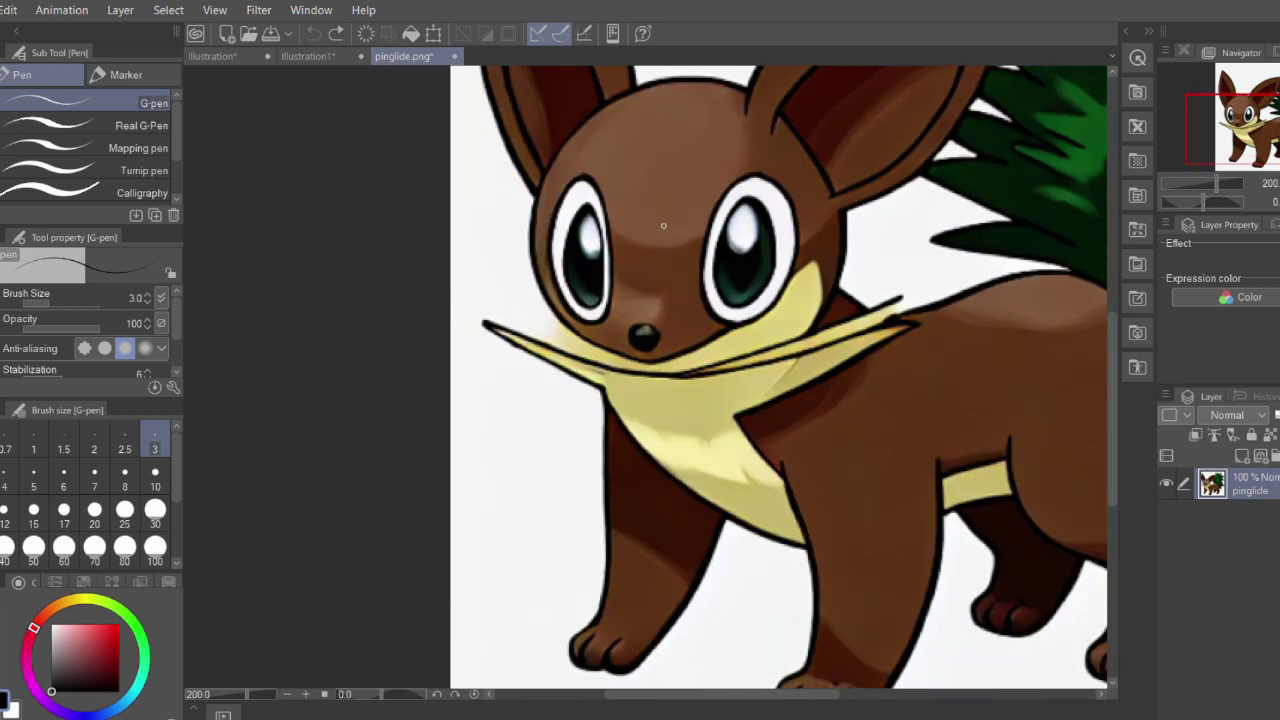
pyautogui.click(308, 56)
pyautogui.moveTo(575, 395); pyautogui.dragTo(707, 527)
pyautogui.hotkey('ctrl', 'z')
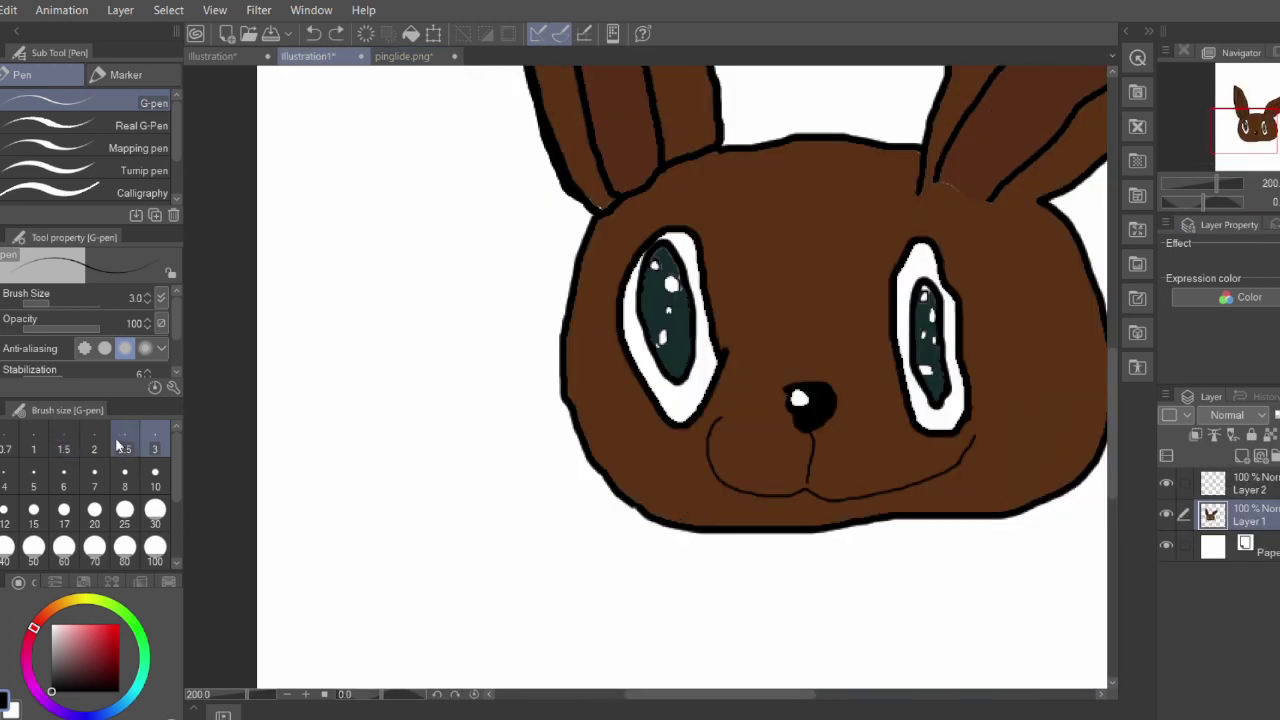
pyautogui.click(94, 476)
pyautogui.moveTo(568, 396); pyautogui.dragTo(650, 512)
pyautogui.moveTo(994, 513); pyautogui.dragTo(1112, 400)
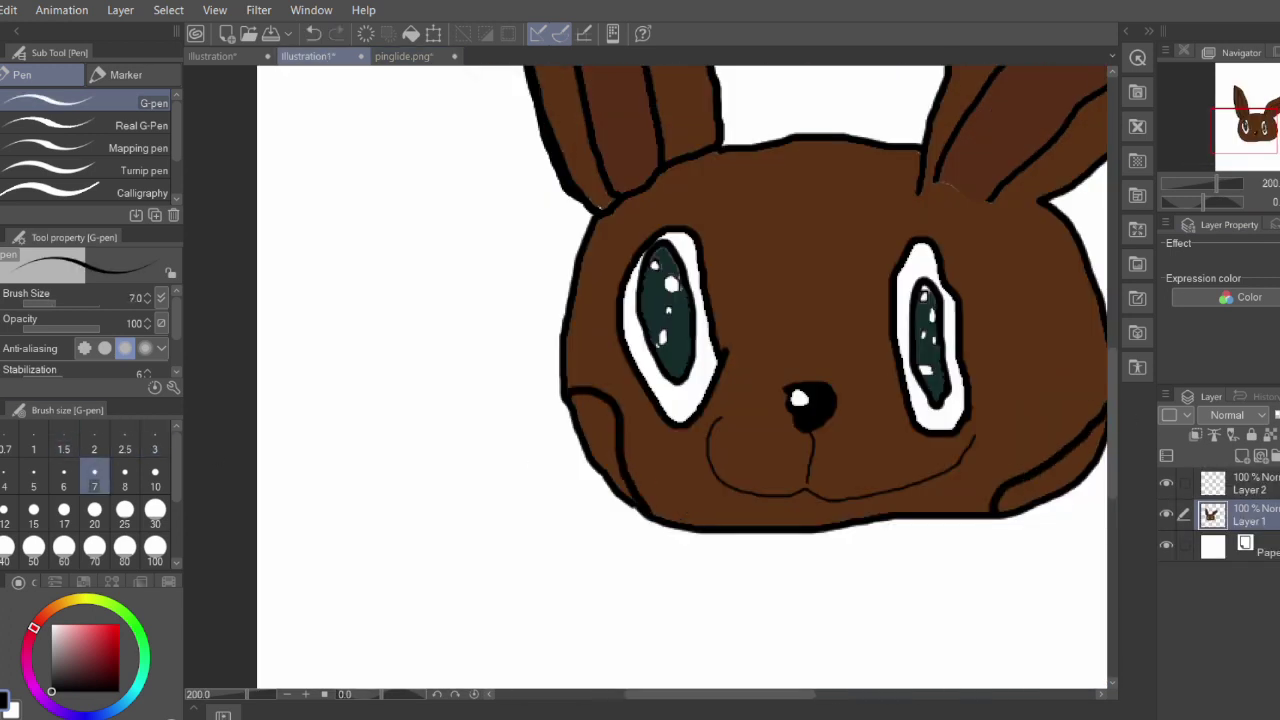
# Draw the collar band and the elongated body outline beneath the head
pyautogui.moveTo(895, 485)
pyautogui.mouseDown()
pyautogui.moveTo(751, 537)
pyautogui.moveTo(808, 257)
pyautogui.mouseUp()
pyautogui.moveTo(564, 292)
pyautogui.mouseDown()
pyautogui.moveTo(761, 457)
pyautogui.moveTo(999, 479)
pyautogui.moveTo(930, 296)
pyautogui.mouseUp()
pyautogui.moveTo(553, 328)
pyautogui.mouseDown()
pyautogui.moveTo(590, 383)
pyautogui.moveTo(938, 300)
pyautogui.mouseUp()
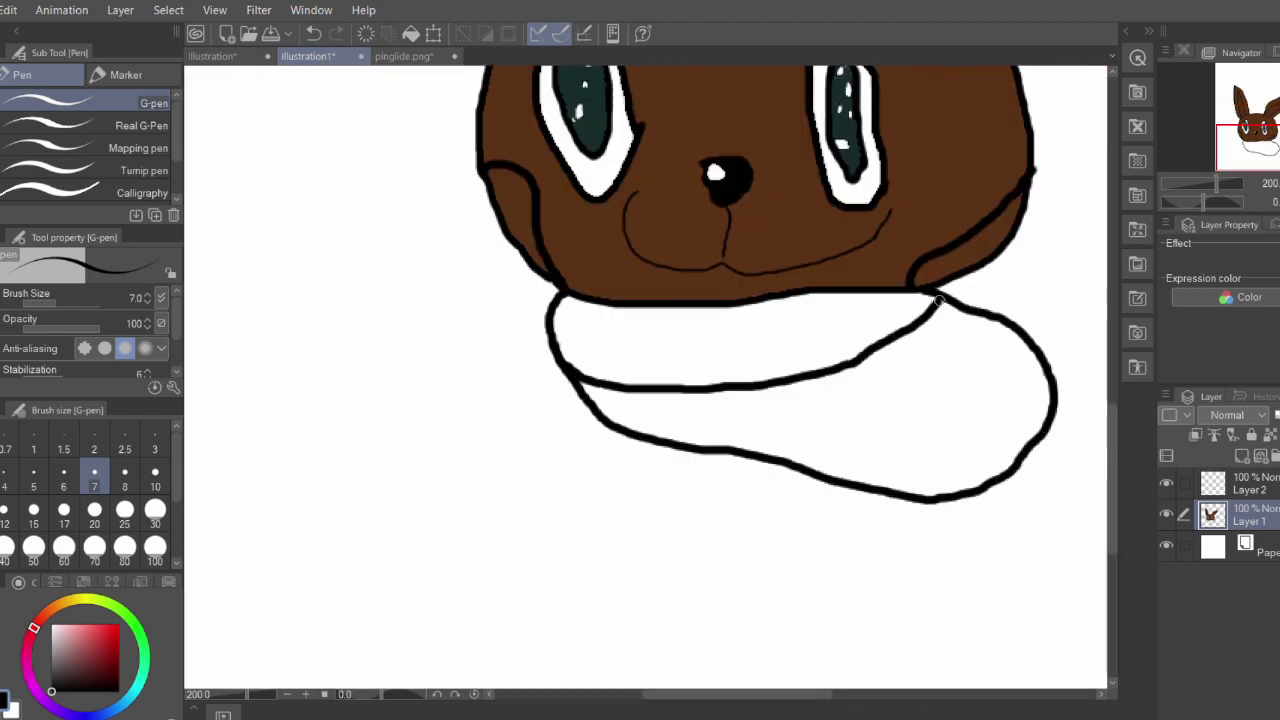
# Pick the cream colour from the chest in pinglide.png and fill the collar and both cheek patches on Illustration1 with it
pyautogui.click(431, 57)
pyautogui.click(3, 226)
pyautogui.click(682, 402)
pyautogui.click(663, 466)
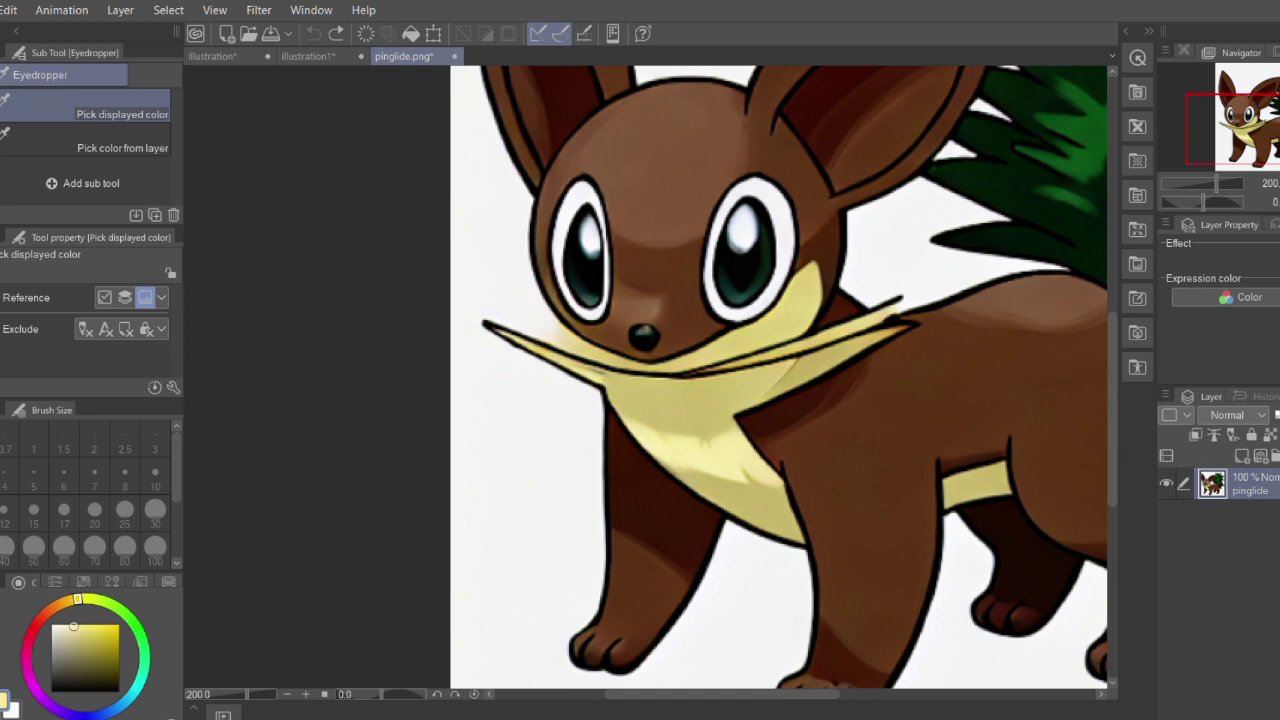
pyautogui.press('g')
pyautogui.click(308, 56)
pyautogui.click(737, 335)
pyautogui.click(510, 212)
pyautogui.click(995, 240)
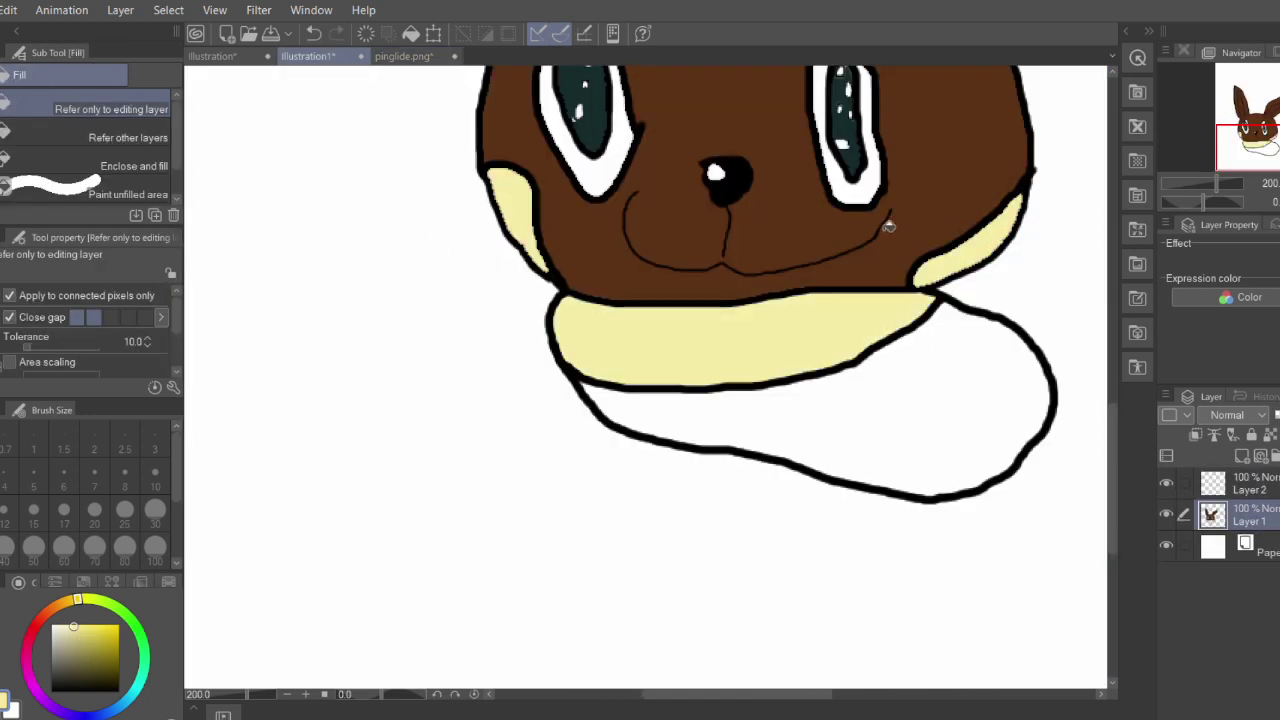
# Draw the front legs and hind paws below the body in black with the G-pen, adding toe lines
pyautogui.press('p')
pyautogui.press('x')
pyautogui.moveTo(578, 386)
pyautogui.mouseDown()
pyautogui.moveTo(522, 386)
pyautogui.moveTo(588, 408)
pyautogui.mouseUp()
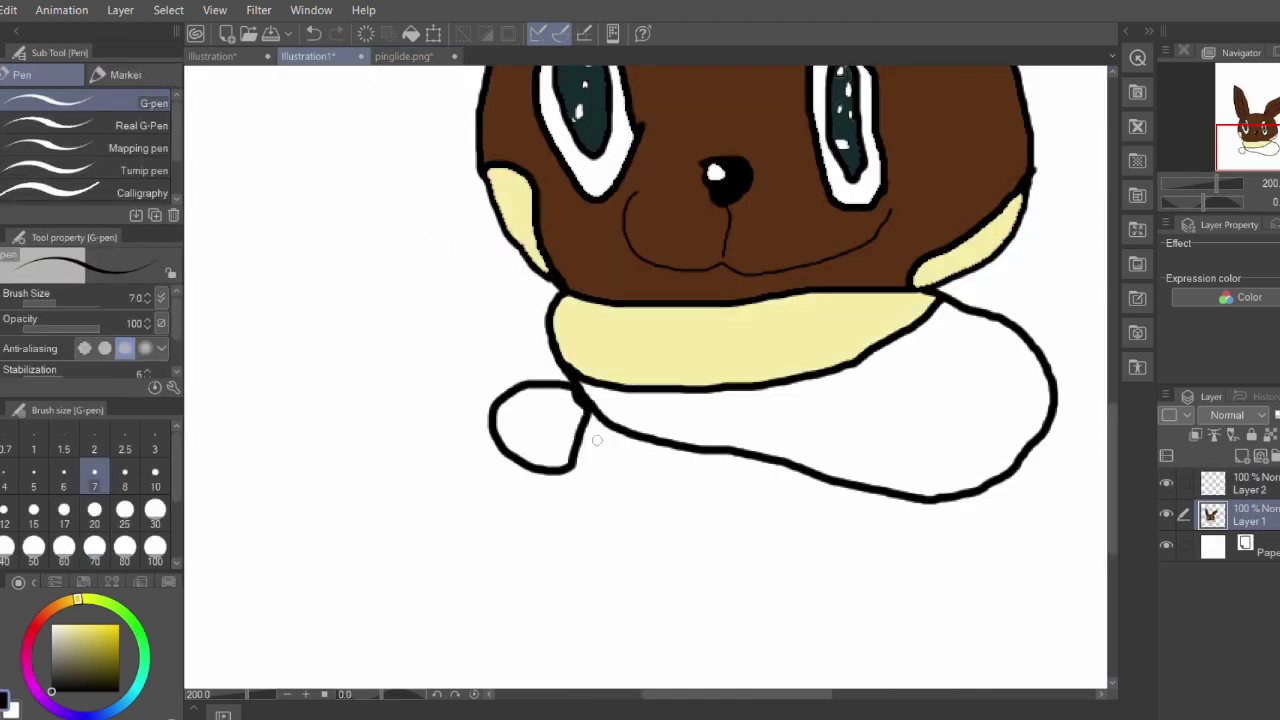
pyautogui.moveTo(652, 441)
pyautogui.mouseDown()
pyautogui.moveTo(629, 497)
pyautogui.moveTo(645, 440)
pyautogui.mouseUp()
pyautogui.moveTo(624, 474); pyautogui.dragTo(647, 470)
pyautogui.moveTo(508, 448); pyautogui.dragTo(541, 436)
pyautogui.moveTo(893, 500); pyautogui.dragTo(898, 540)
pyautogui.moveTo(930, 505); pyautogui.dragTo(922, 506)
# Outline a large bushy tail with jagged fur edges behind the body and add three fur marks inside it
pyautogui.moveTo(1026, 332)
pyautogui.mouseDown()
pyautogui.moveTo(1057, 228)
pyautogui.moveTo(1104, 152)
pyautogui.moveTo(724, 278)
pyautogui.moveTo(914, 129)
pyautogui.moveTo(1066, 333)
pyautogui.moveTo(680, 478)
pyautogui.moveTo(645, 458)
pyautogui.mouseUp()
pyautogui.moveTo(783, 326)
pyautogui.mouseDown()
pyautogui.moveTo(812, 384)
pyautogui.moveTo(1085, 400)
pyautogui.moveTo(860, 376)
pyautogui.mouseUp()
pyautogui.hotkey('ctrl', 'z')
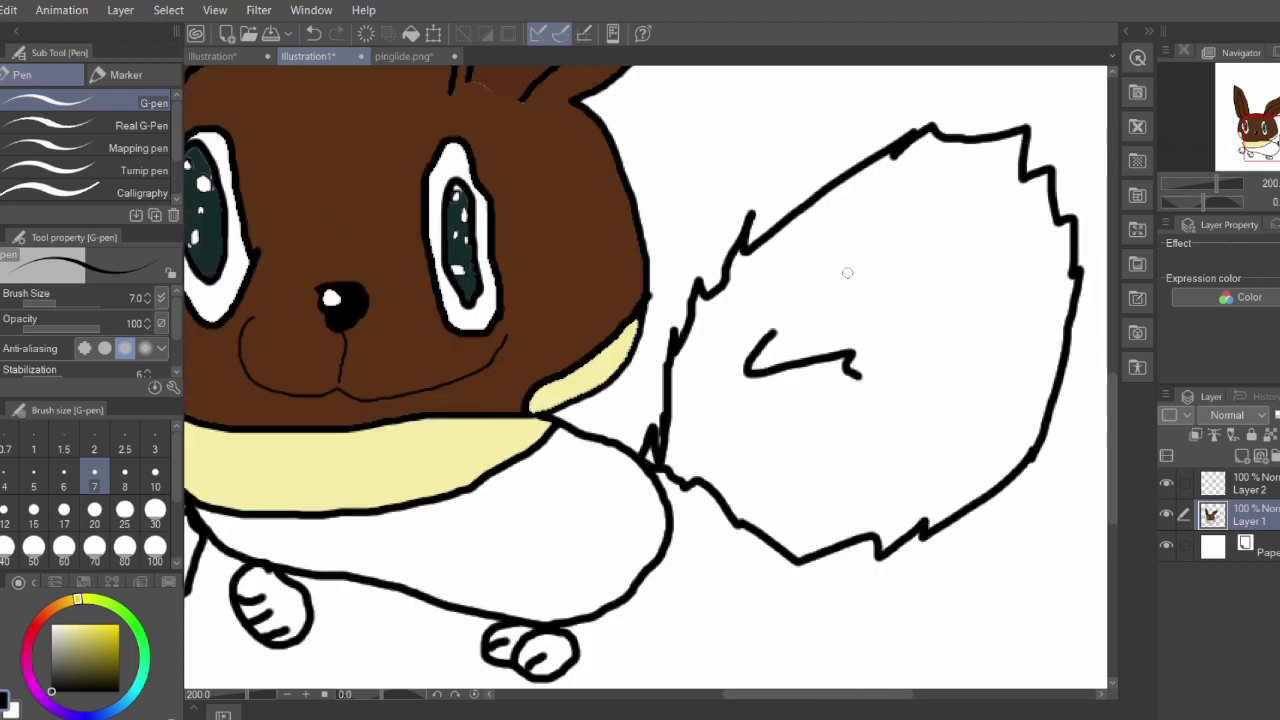
pyautogui.moveTo(940, 210); pyautogui.dragTo(862, 231)
pyautogui.moveTo(872, 472)
pyautogui.mouseDown()
pyautogui.moveTo(966, 452)
pyautogui.moveTo(938, 478)
pyautogui.mouseUp()
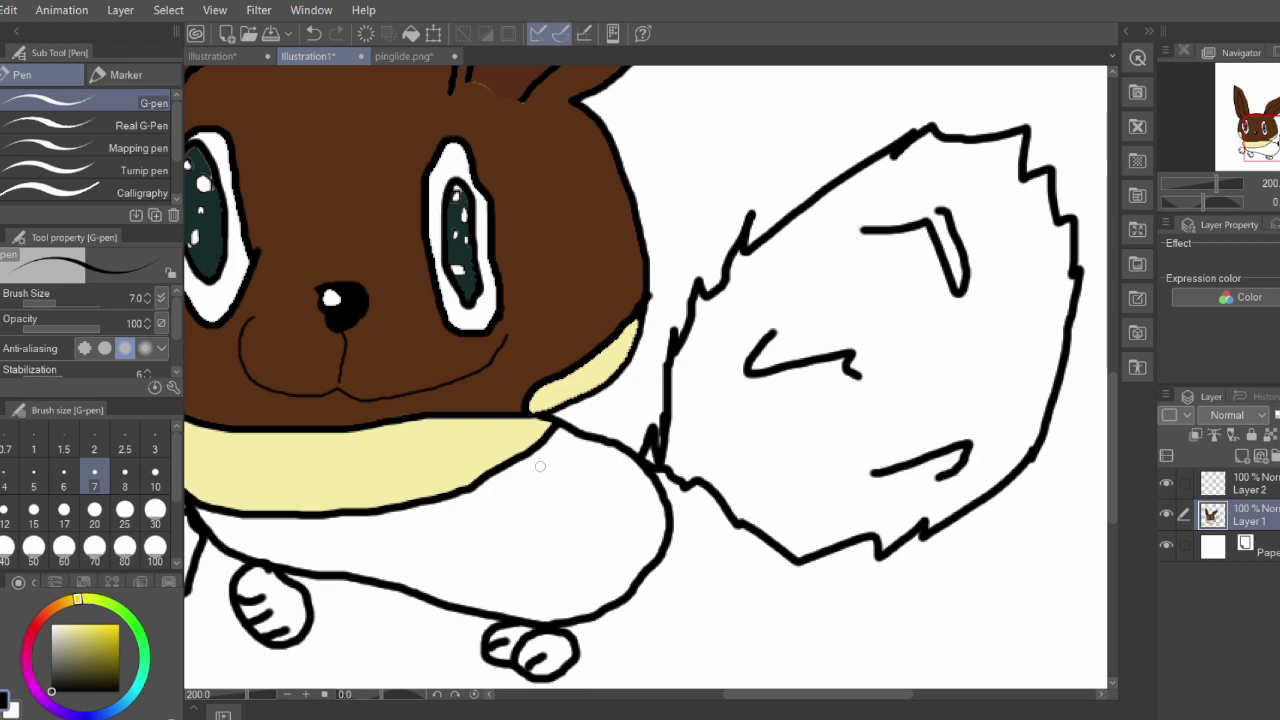
# Pick the green from the tail in pinglide.png and fill the tail on Illustration1 with it
pyautogui.click(403, 56)
pyautogui.press('i')
pyautogui.click(980, 190)
pyautogui.press('g')
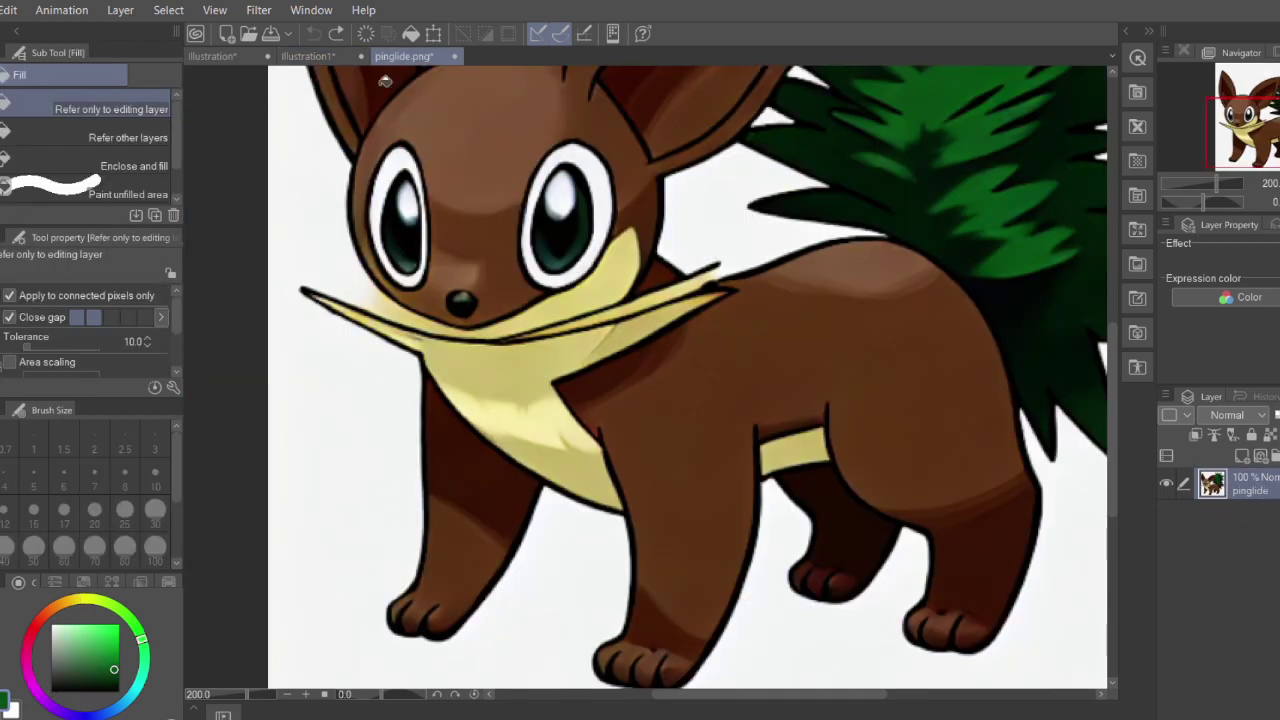
pyautogui.click(325, 56)
pyautogui.click(905, 265)
pyautogui.click(957, 258)
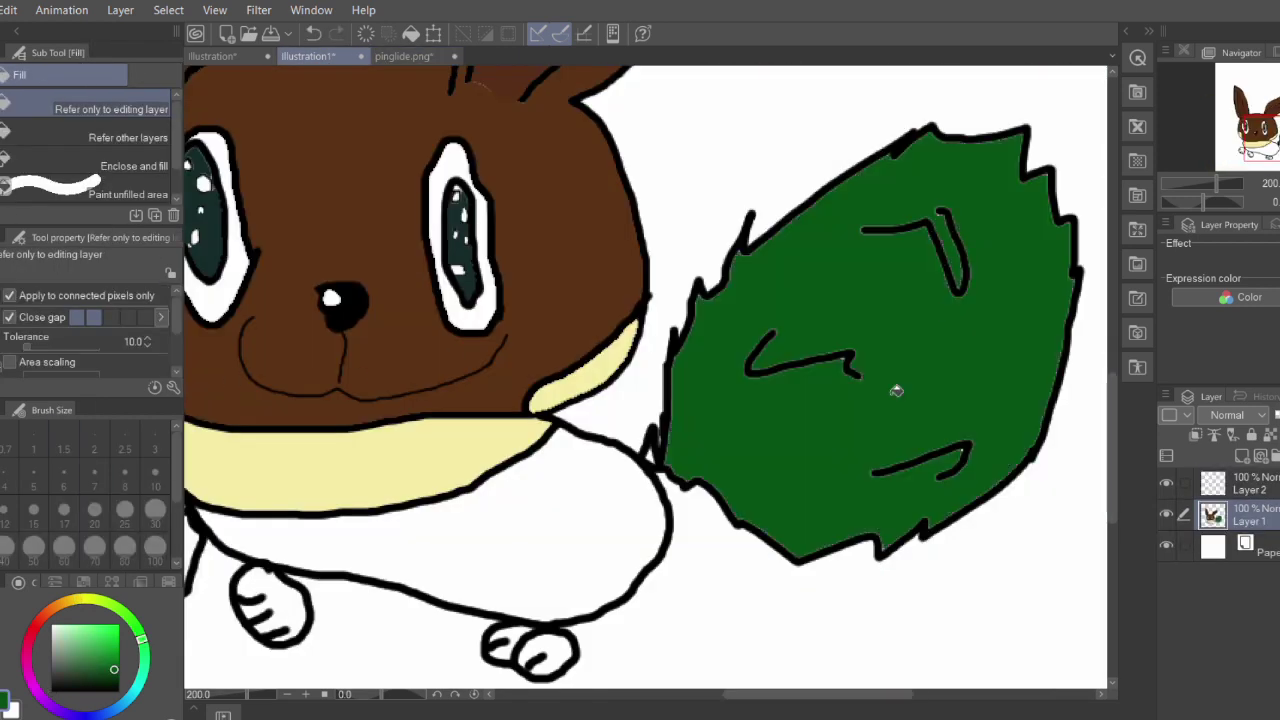
# Pick the brown from the head and fill the body, legs and paws with it
pyautogui.keyDown('alt'); pyautogui.click(395, 199); pyautogui.keyUp('alt')
pyautogui.click(520, 540)
pyautogui.click(560, 641)
pyautogui.click(514, 633)
pyautogui.click(500, 649)
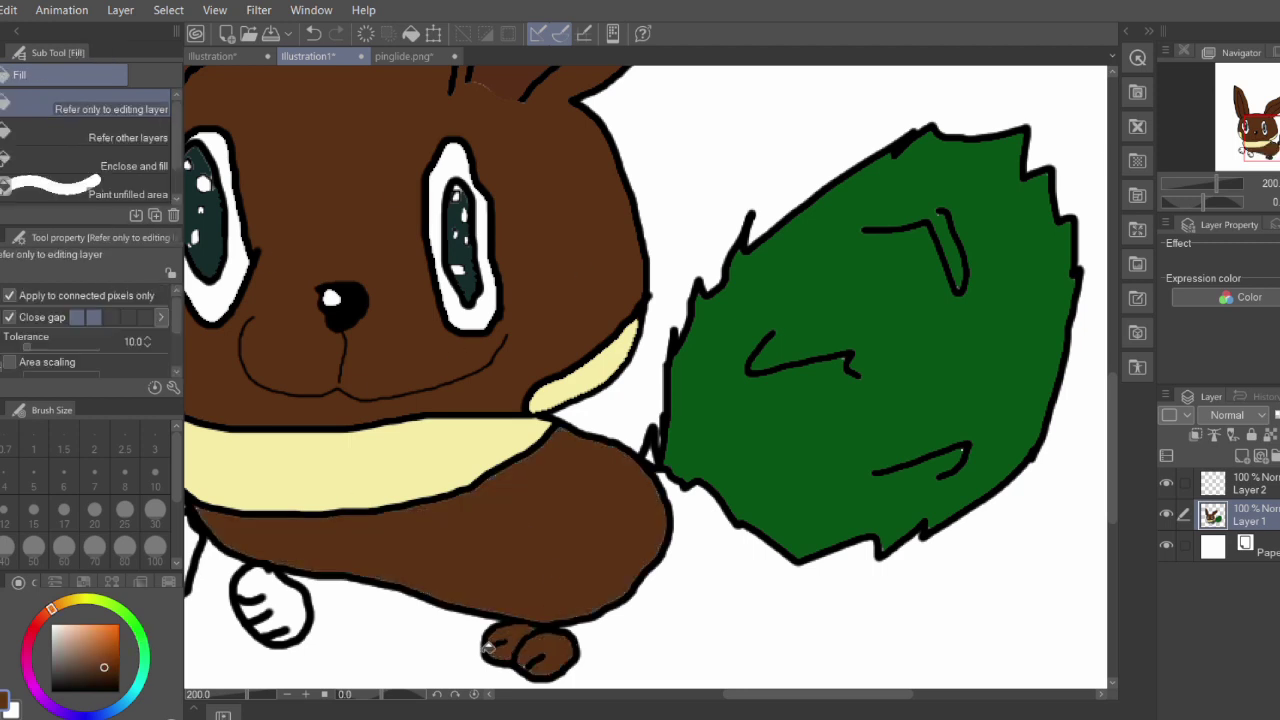
pyautogui.click(1231, 156)
pyautogui.click(920, 361)
pyautogui.click(811, 300)
# Mark off the tip of the right ear with black G-pen lines across its outer and inner parts
pyautogui.moveTo(1244, 130)
pyautogui.mouseDown()
pyautogui.moveTo(1262, 112)
pyautogui.moveTo(1256, 134)
pyautogui.mouseUp()
pyautogui.press('p')
pyautogui.click(52, 690)
pyautogui.click(1272, 107)
pyautogui.moveTo(743, 234)
pyautogui.mouseDown()
pyautogui.moveTo(731, 263)
pyautogui.moveTo(745, 312)
pyautogui.mouseUp()
pyautogui.moveTo(773, 366); pyautogui.dragTo(846, 351)
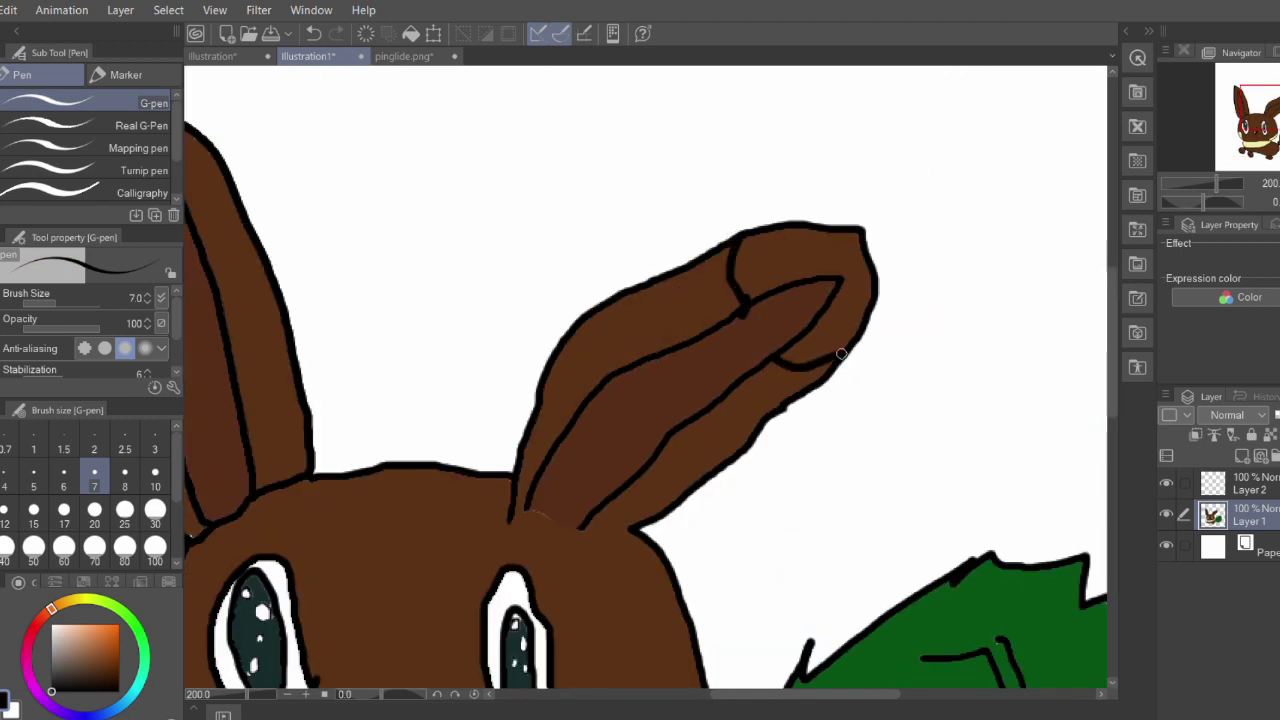
pyautogui.moveTo(741, 312); pyautogui.dragTo(757, 347)
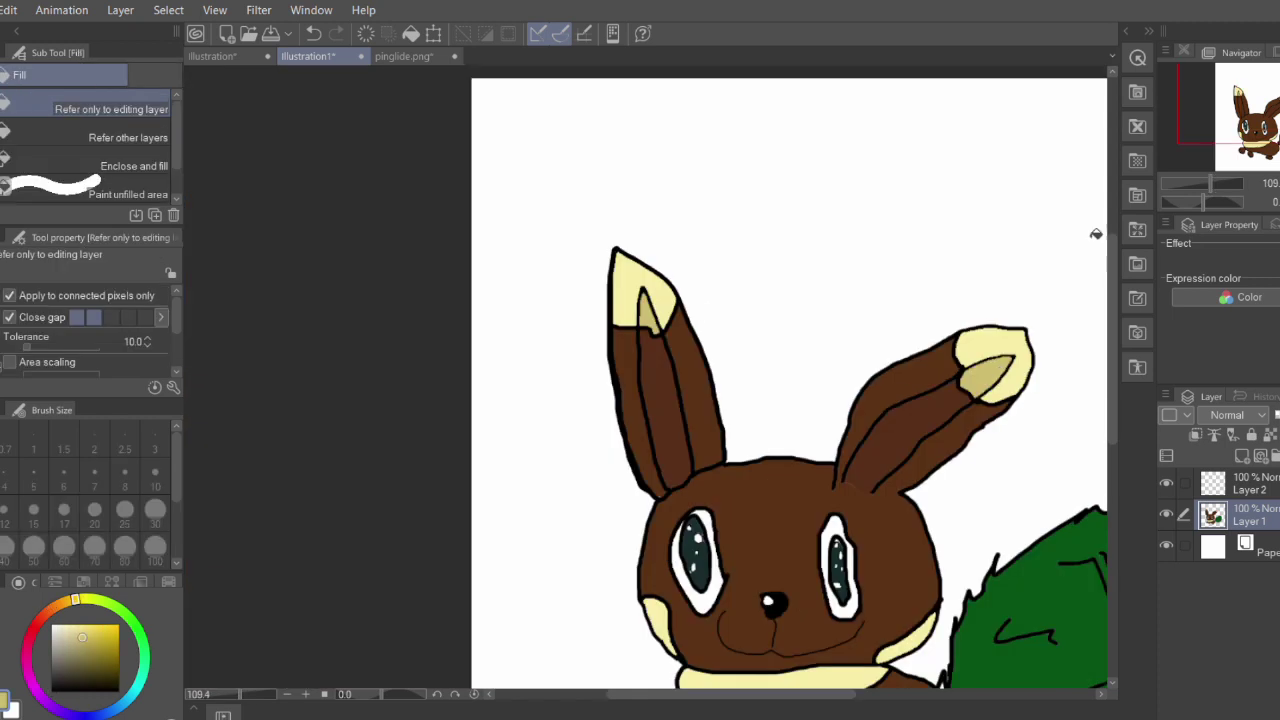
pyautogui.scroll(-2, 1095, 234)
pyautogui.moveTo(683, 377); pyautogui.dragTo(611, 330)
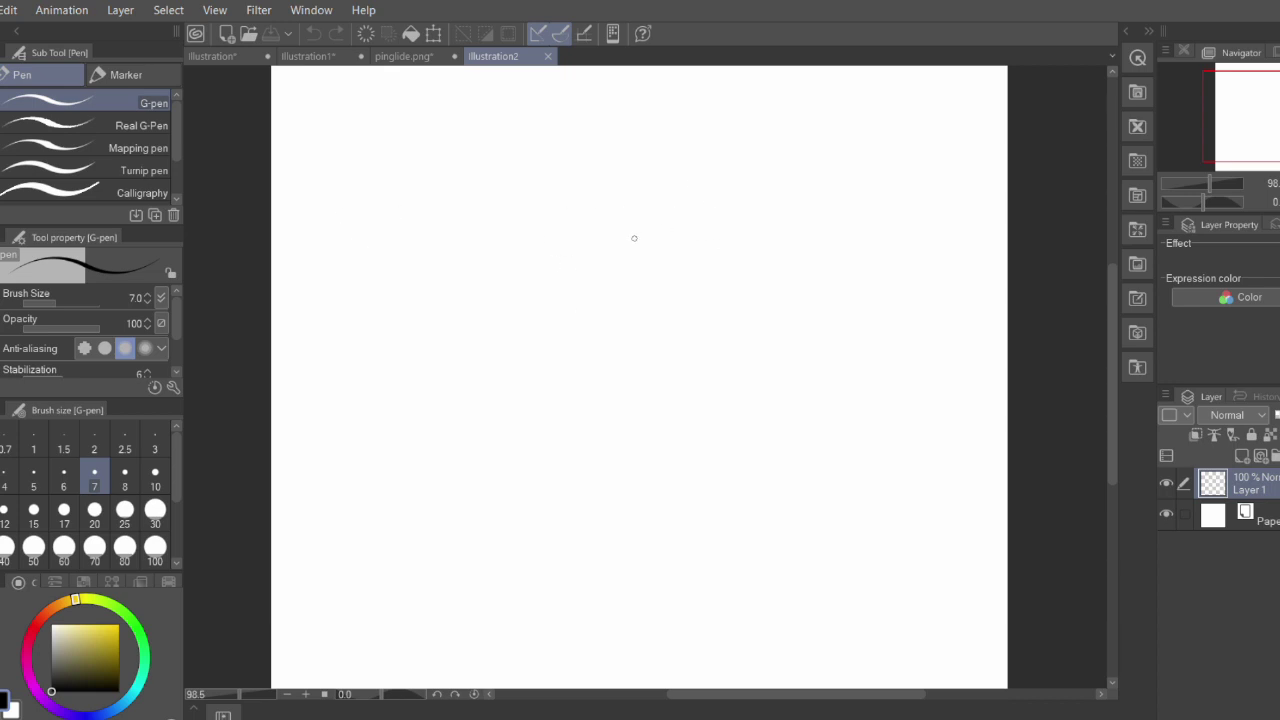
# Review the drawings on Illustration1 and Illustration2 alongside the pinglide.png reference
pyautogui.click(311, 58)
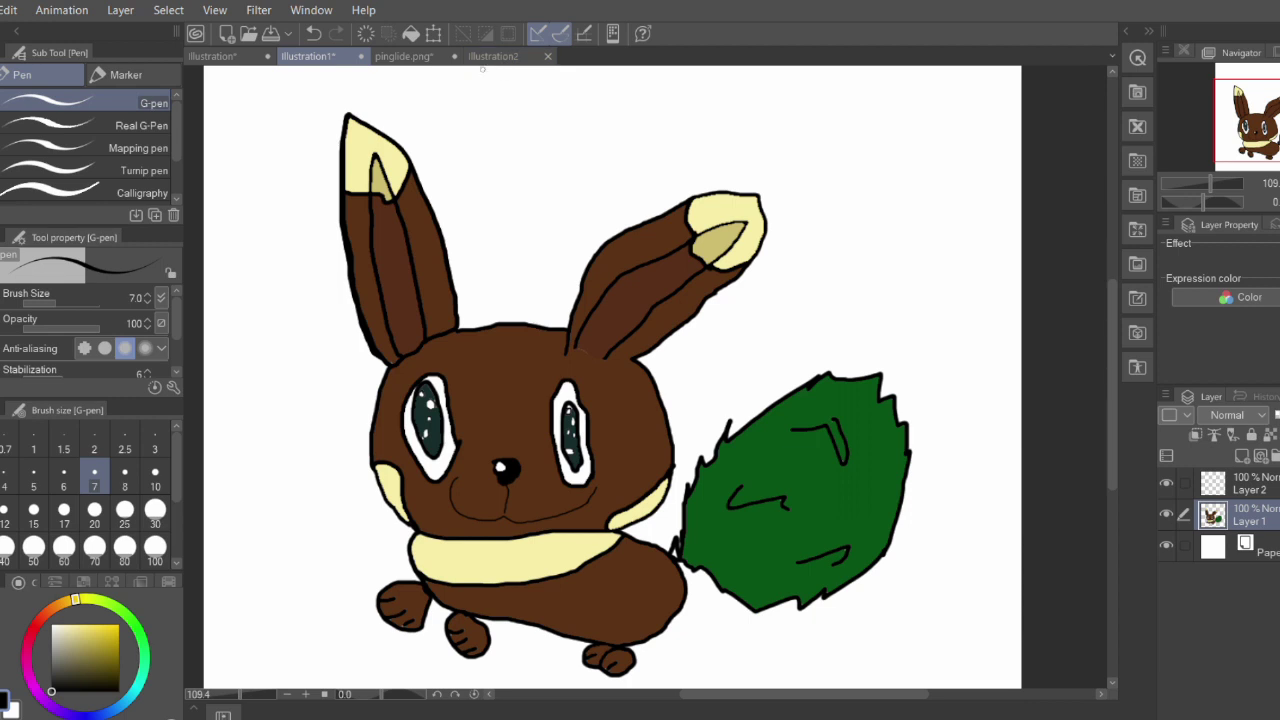
pyautogui.click(491, 60)
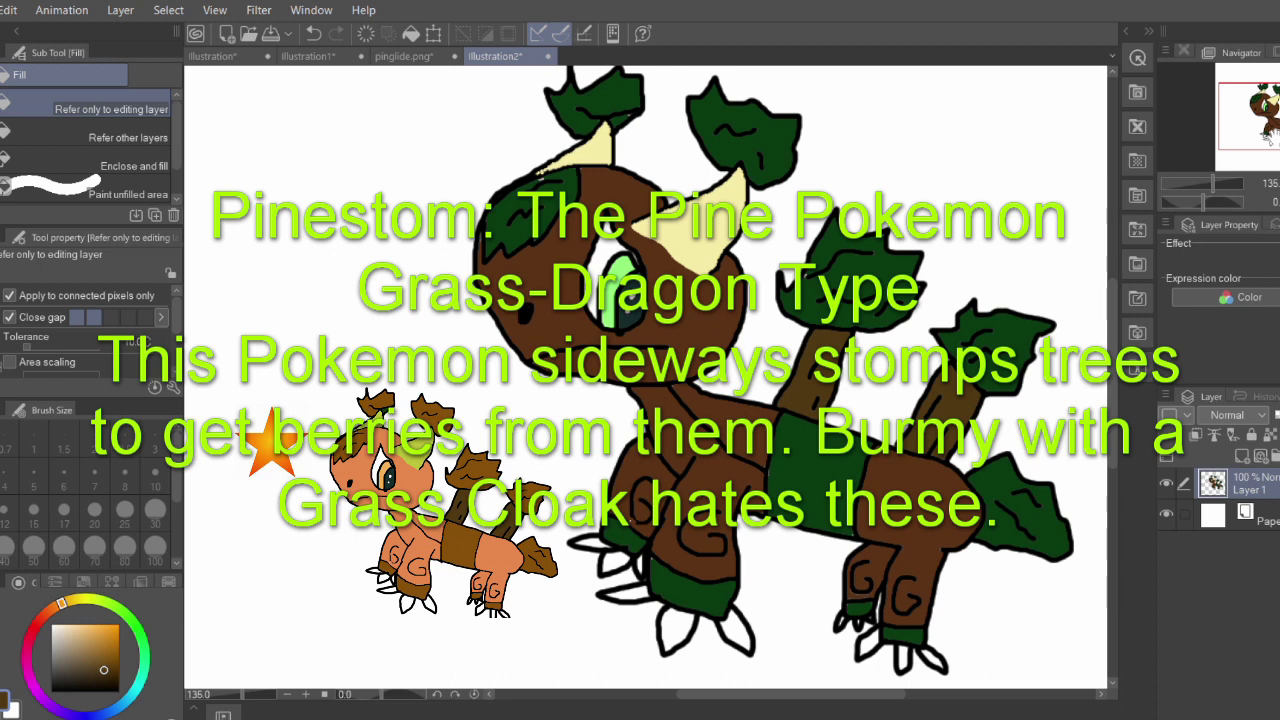
pyautogui.click(340, 57)
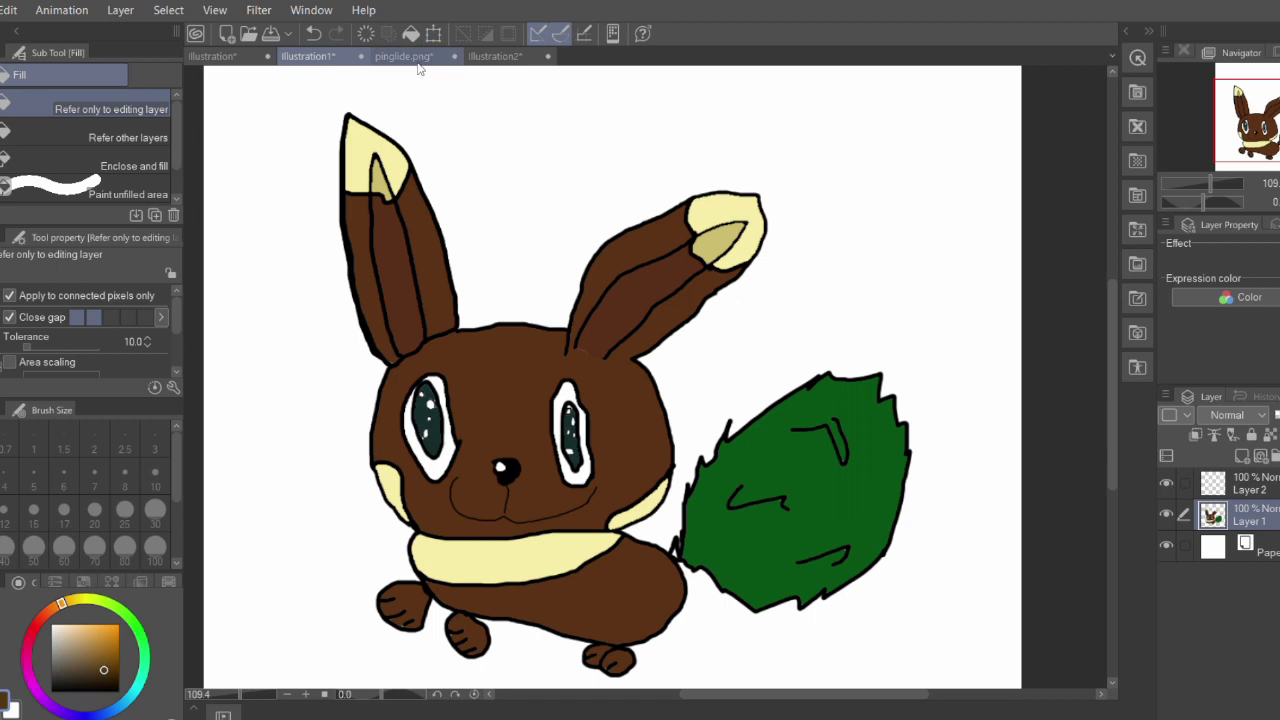
pyautogui.click(424, 57)
pyautogui.click(508, 58)
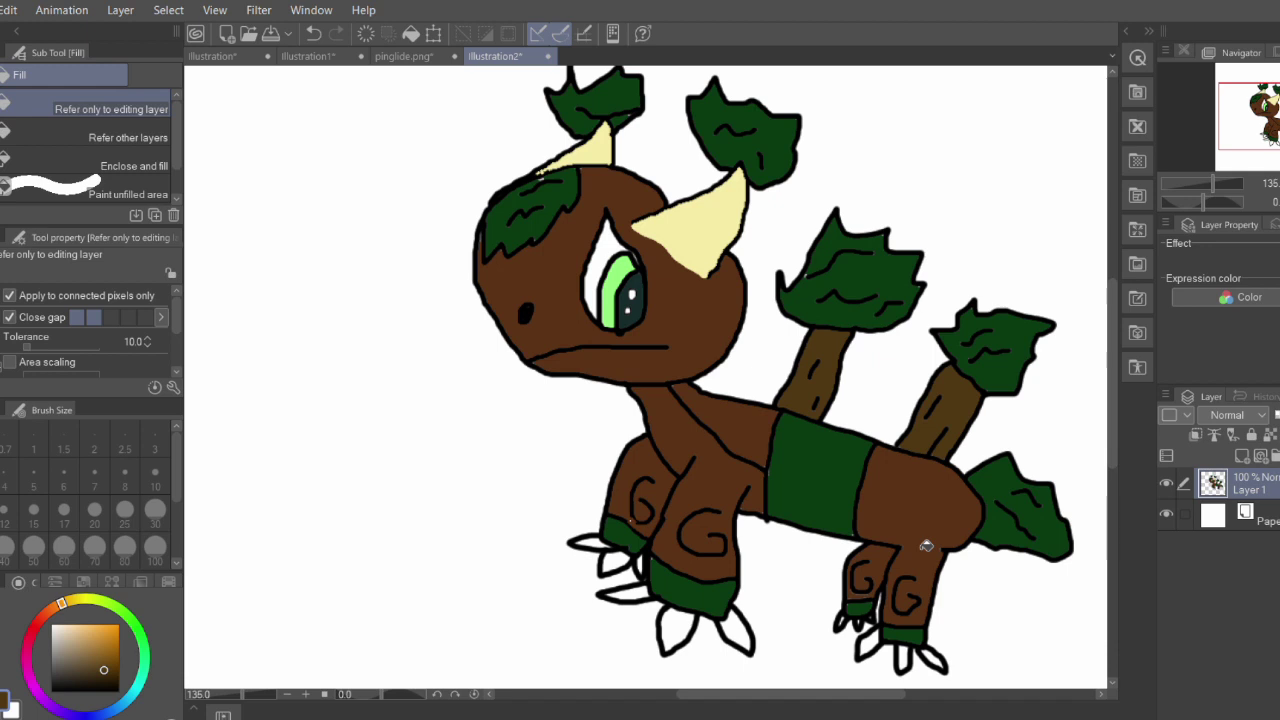
# Create a new 1000 x 999 px canvas named Illustration3 at resolution 72 and ready the pen in black
pyautogui.click(0, 10)
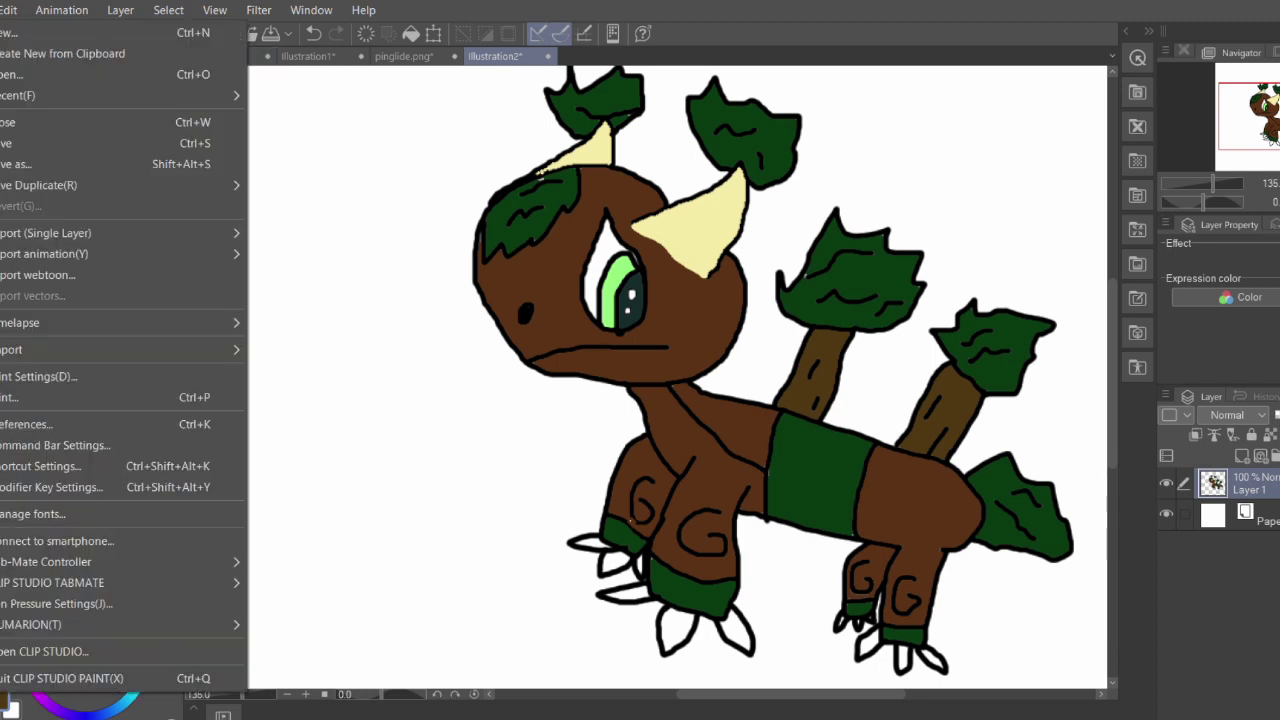
pyautogui.click(59, 38)
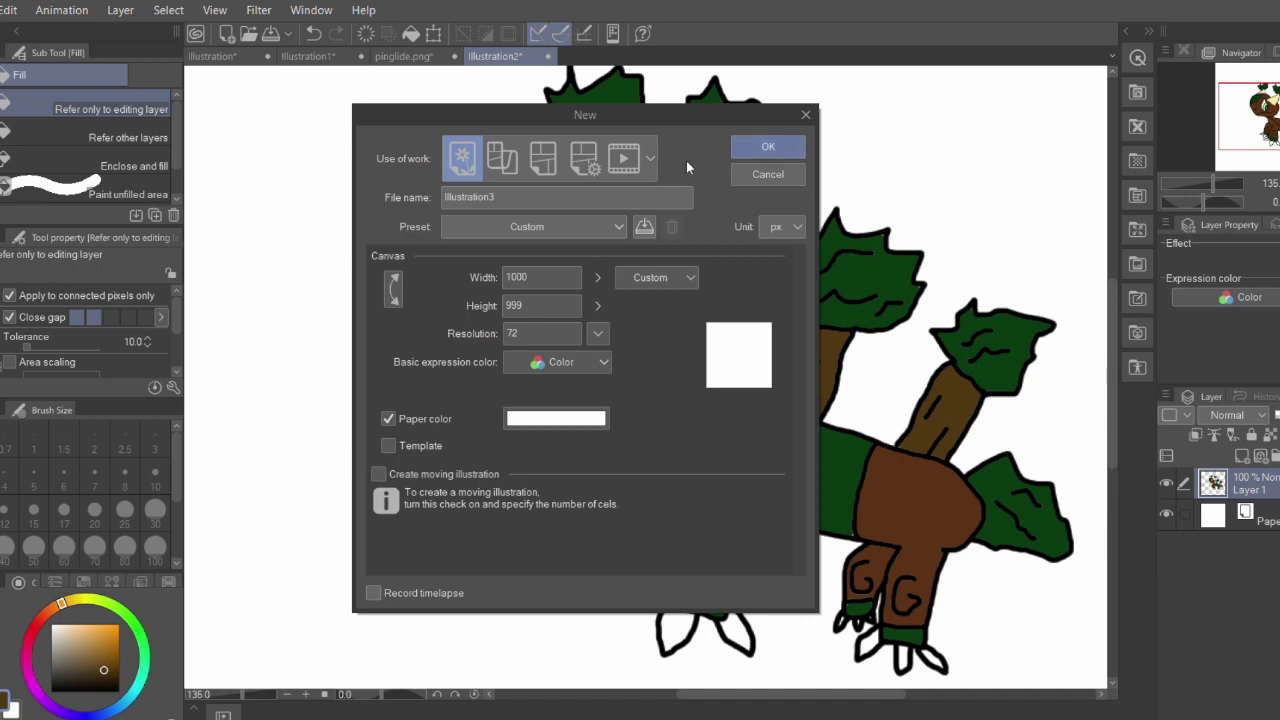
pyautogui.click(745, 146)
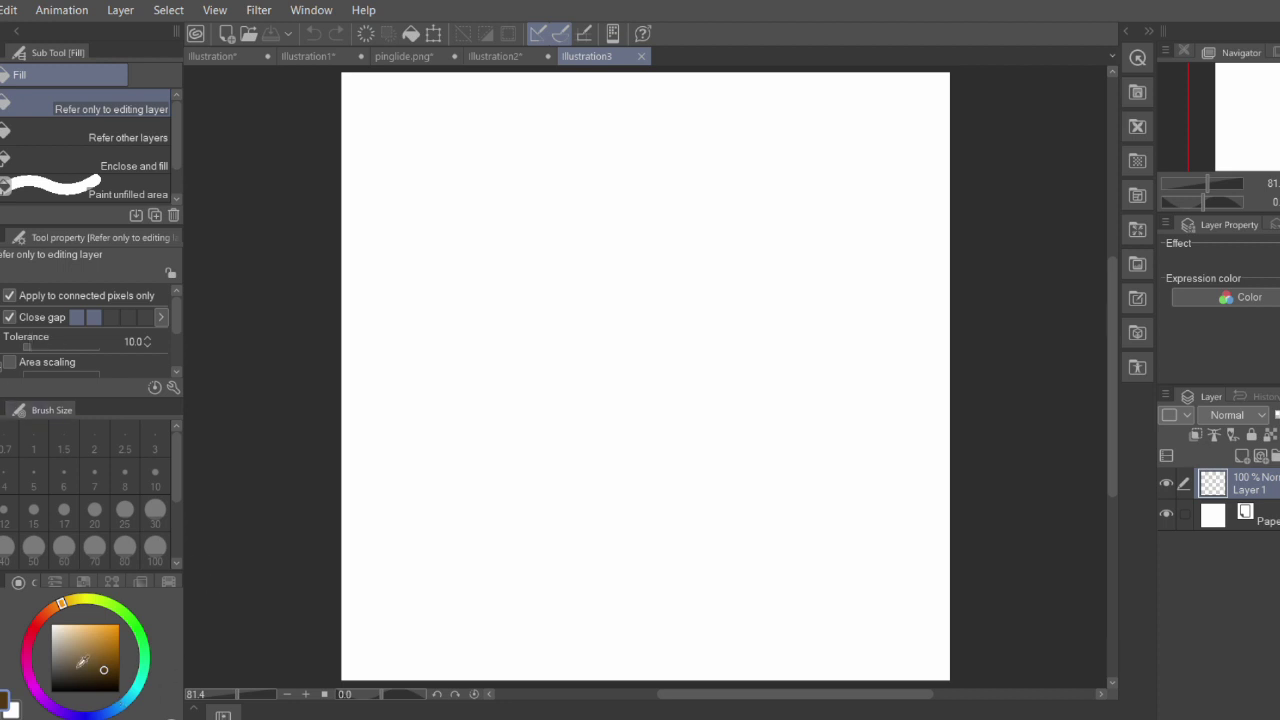
pyautogui.click(51, 690)
pyautogui.press('p')
pyautogui.hotkey('alt', 'f')
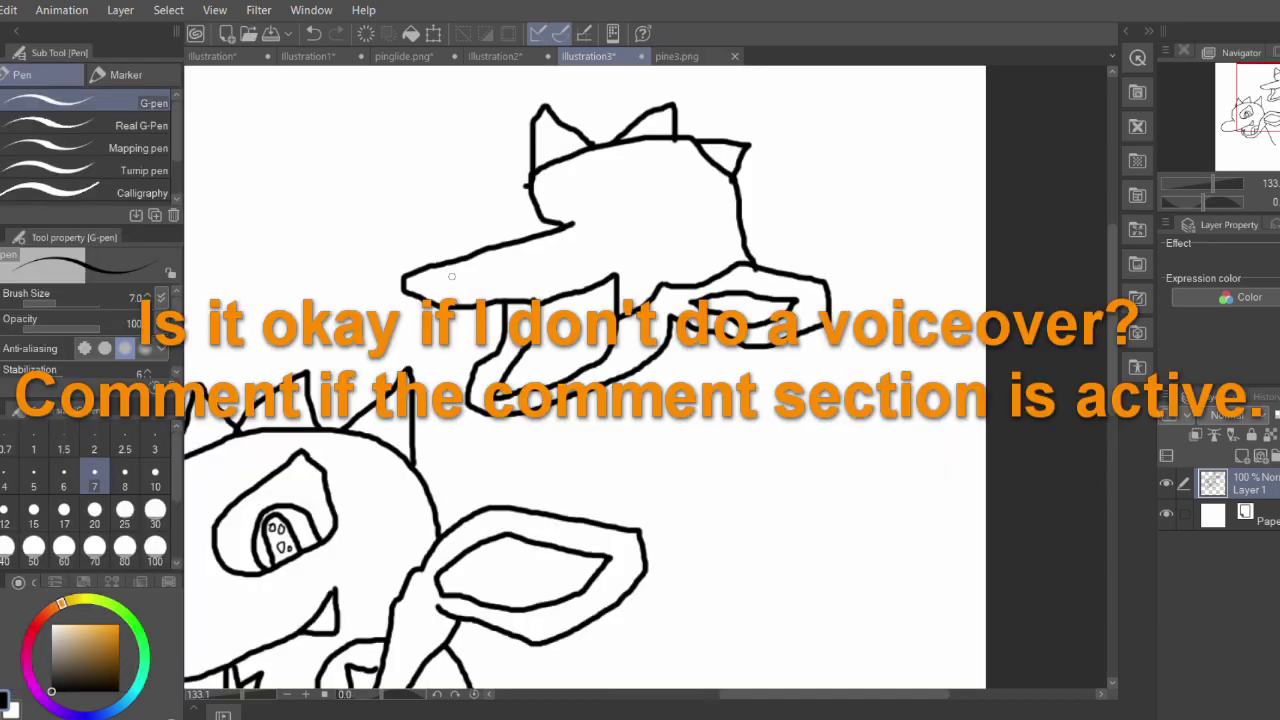
# Draw a black nostril on the upper head's snout and a teardrop-shaped eye with nested iris and pupil outlines
pyautogui.moveTo(437, 287); pyautogui.dragTo(472, 280)
pyautogui.moveTo(653, 158)
pyautogui.mouseDown()
pyautogui.moveTo(635, 250)
pyautogui.moveTo(670, 168)
pyautogui.mouseUp()
pyautogui.scroll(5, 600, 190)
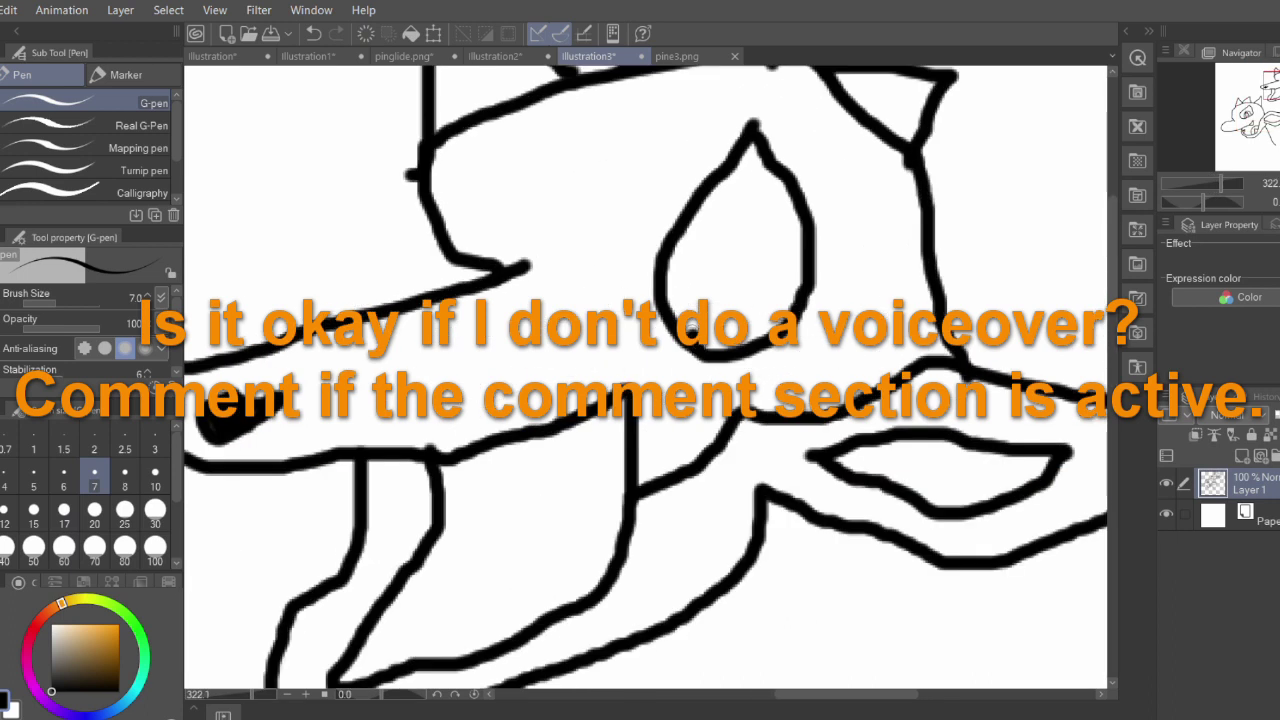
pyautogui.moveTo(690, 330)
pyautogui.mouseDown()
pyautogui.moveTo(800, 295)
pyautogui.moveTo(790, 300)
pyautogui.mouseUp()
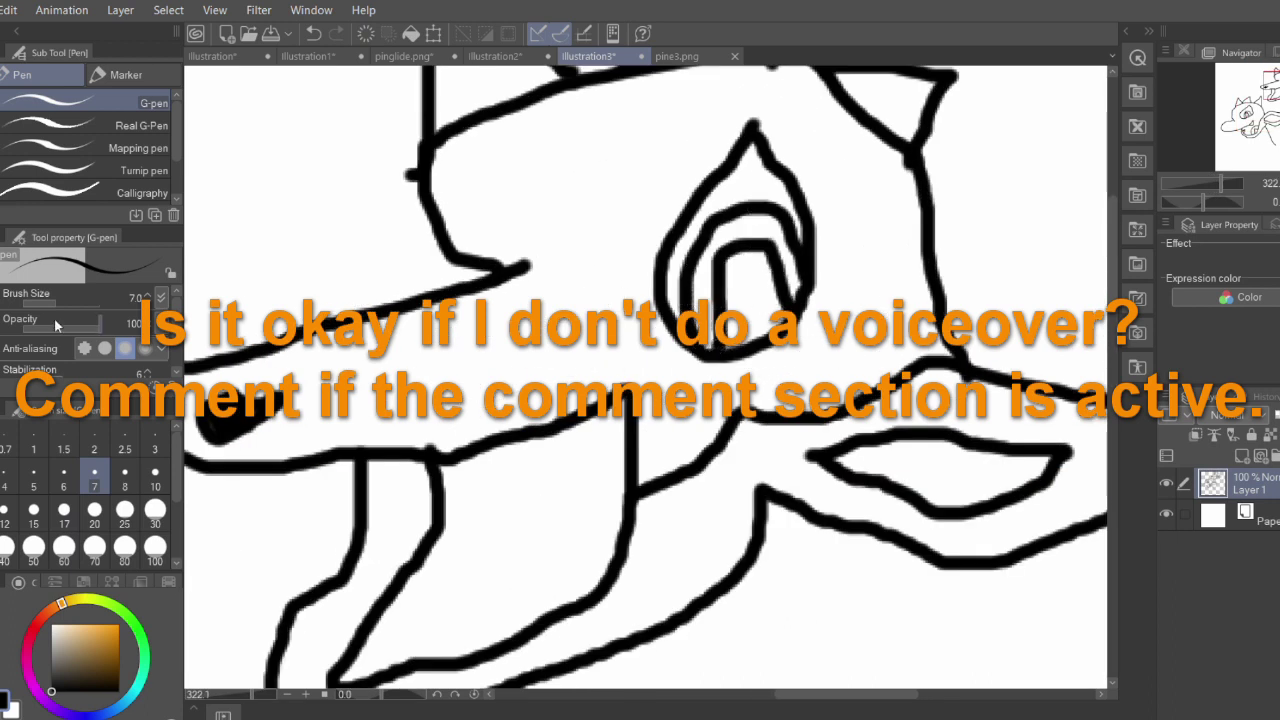
# Draw small highlight shapes inside the upper head's pupil with the G-pen at size 3
pyautogui.click(155, 449)
pyautogui.scroll(4, 690, 300)
pyautogui.moveTo(680, 285)
pyautogui.mouseDown()
pyautogui.moveTo(690, 294)
pyautogui.moveTo(680, 286)
pyautogui.mouseUp()
pyautogui.moveTo(700, 383)
pyautogui.mouseDown()
pyautogui.moveTo(686, 415)
pyautogui.moveTo(692, 375)
pyautogui.mouseUp()
pyautogui.moveTo(647, 436)
pyautogui.mouseDown()
pyautogui.moveTo(663, 468)
pyautogui.moveTo(655, 432)
pyautogui.mouseUp()
pyautogui.moveTo(670, 363)
pyautogui.mouseDown()
pyautogui.moveTo(652, 345)
pyautogui.moveTo(690, 355)
pyautogui.mouseUp()
pyautogui.scroll(-3, 744, 346)
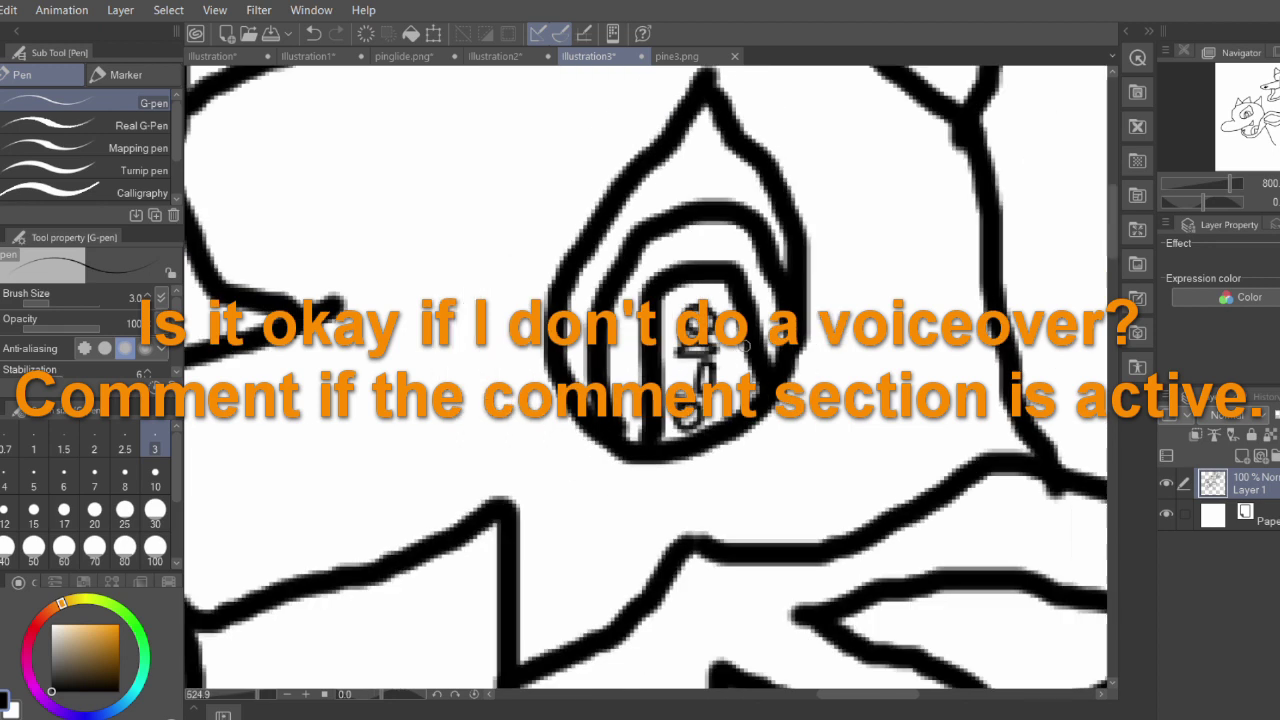
# Erase the large lower head sketch with the Hard eraser at size 100 and return to the pen at the upper head
pyautogui.scroll(-6, 745, 344)
pyautogui.press('e')
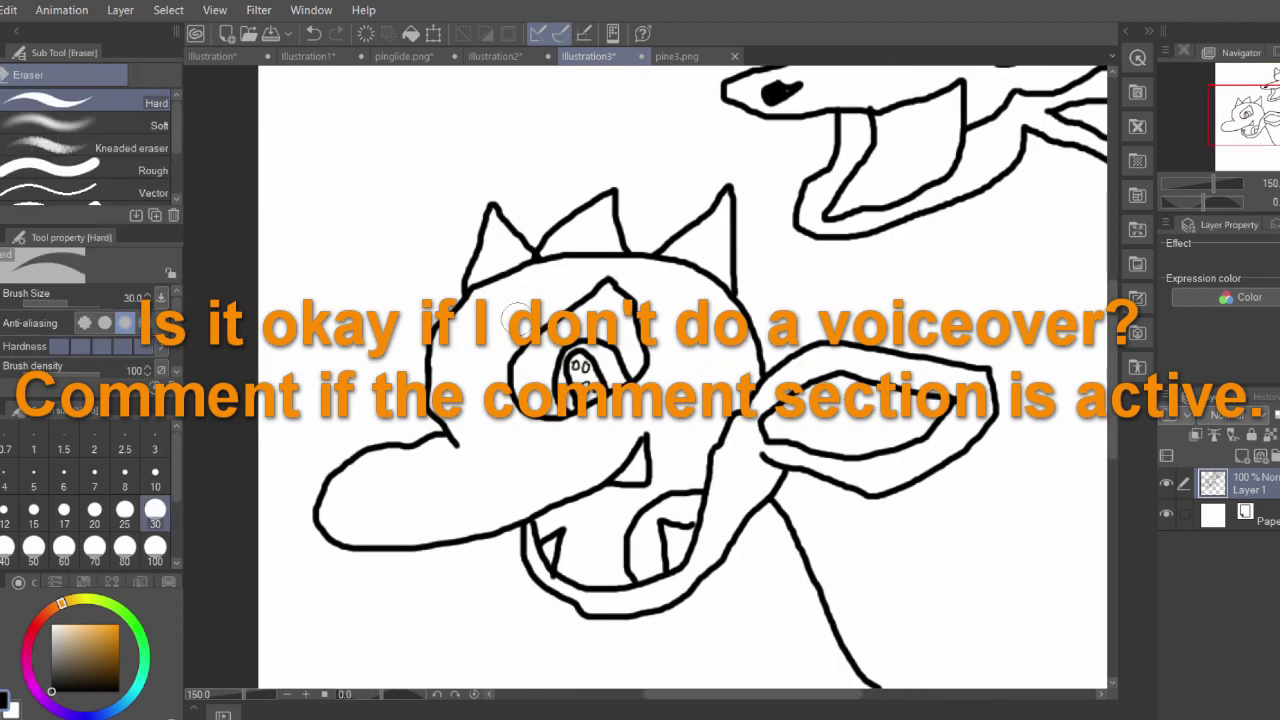
pyautogui.click(158, 546)
pyautogui.moveTo(540, 250)
pyautogui.mouseDown()
pyautogui.moveTo(468, 248)
pyautogui.moveTo(405, 588)
pyautogui.moveTo(715, 296)
pyautogui.moveTo(616, 540)
pyautogui.moveTo(720, 553)
pyautogui.moveTo(728, 384)
pyautogui.moveTo(838, 495)
pyautogui.moveTo(795, 672)
pyautogui.moveTo(1003, 599)
pyautogui.mouseUp()
pyautogui.click(1270, 102)
pyautogui.press('p')
pyautogui.moveTo(1213, 183); pyautogui.dragTo(1220, 183)
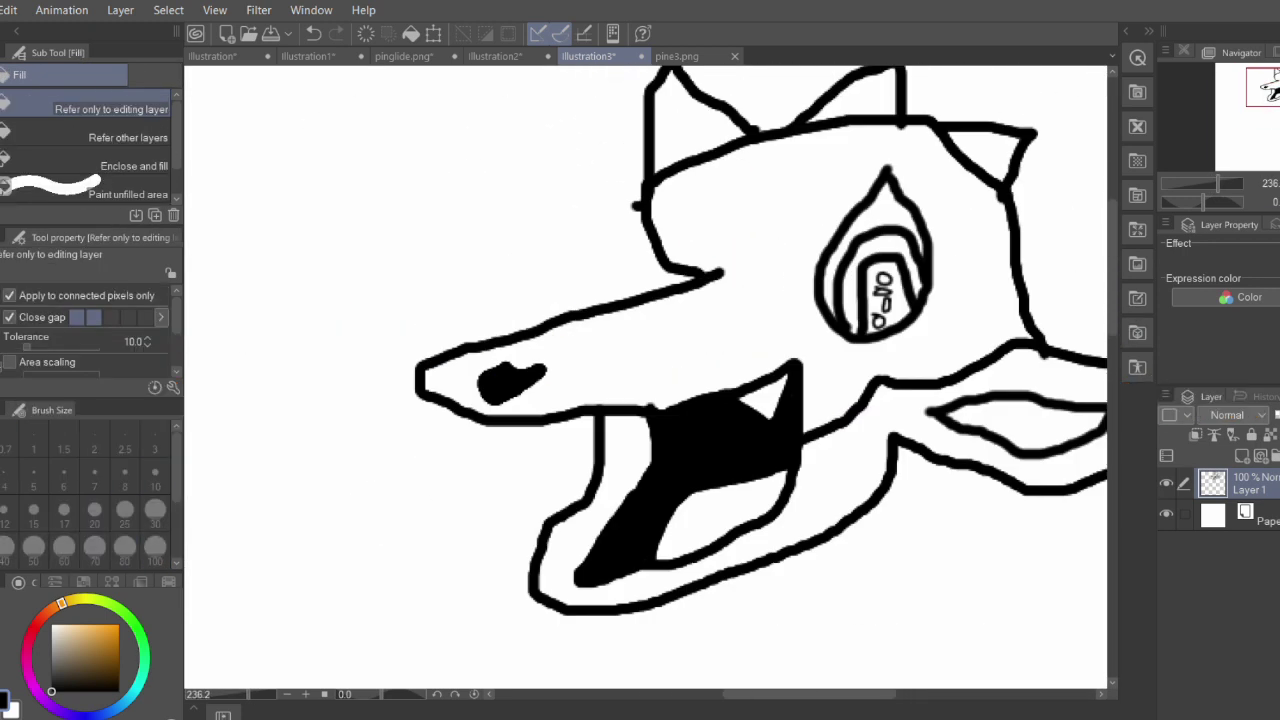
# Draw the neck and a large rounded body below the head with the G-pen at size 7, using pine3.png as reference
pyautogui.moveTo(926, 450)
pyautogui.mouseDown()
pyautogui.moveTo(744, 305)
pyautogui.moveTo(770, 385)
pyautogui.moveTo(904, 592)
pyautogui.mouseUp()
pyautogui.press('p')
pyautogui.moveTo(683, 366)
pyautogui.mouseDown()
pyautogui.moveTo(698, 424)
pyautogui.moveTo(827, 643)
pyautogui.mouseUp()
pyautogui.click(676, 56)
pyautogui.click(600, 56)
pyautogui.moveTo(442, 472)
pyautogui.mouseDown()
pyautogui.moveTo(856, 250)
pyautogui.moveTo(922, 400)
pyautogui.moveTo(1046, 479)
pyautogui.mouseUp()
pyautogui.moveTo(1262, 112)
pyautogui.mouseDown()
pyautogui.moveTo(1277, 130)
pyautogui.moveTo(1279, 118)
pyautogui.mouseUp()
pyautogui.moveTo(520, 329)
pyautogui.mouseDown()
pyautogui.moveTo(1077, 557)
pyautogui.moveTo(786, 232)
pyautogui.mouseUp()
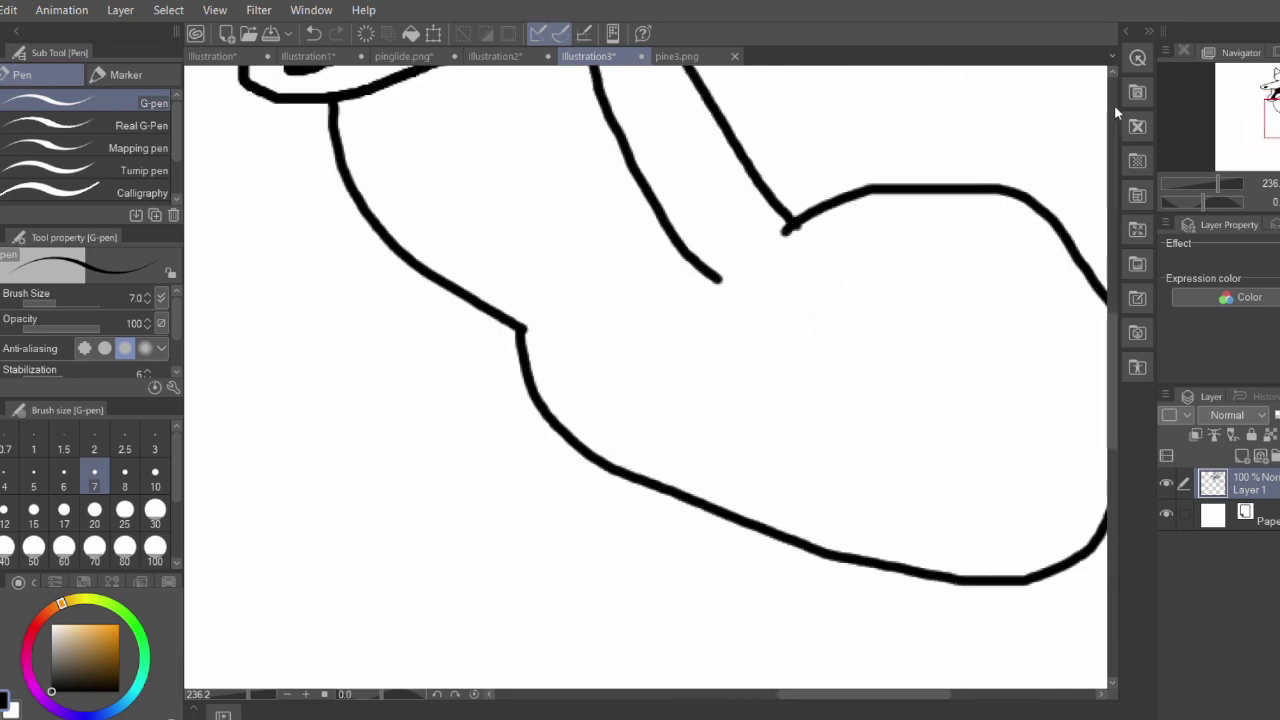
# Draw a front leg beneath the body and erase the belly line crossing it with the Hard eraser at size 25
pyautogui.moveTo(500, 450); pyautogui.dragTo(765, 220)
pyautogui.moveTo(858, 162)
pyautogui.mouseDown()
pyautogui.moveTo(785, 254)
pyautogui.moveTo(737, 443)
pyautogui.moveTo(736, 505)
pyautogui.moveTo(709, 527)
pyautogui.moveTo(706, 573)
pyautogui.moveTo(793, 521)
pyautogui.moveTo(852, 238)
pyautogui.moveTo(785, 307)
pyautogui.moveTo(737, 552)
pyautogui.moveTo(844, 506)
pyautogui.moveTo(1010, 215)
pyautogui.mouseUp()
pyautogui.hotkey('ctrl', 'z')
pyautogui.press('e')
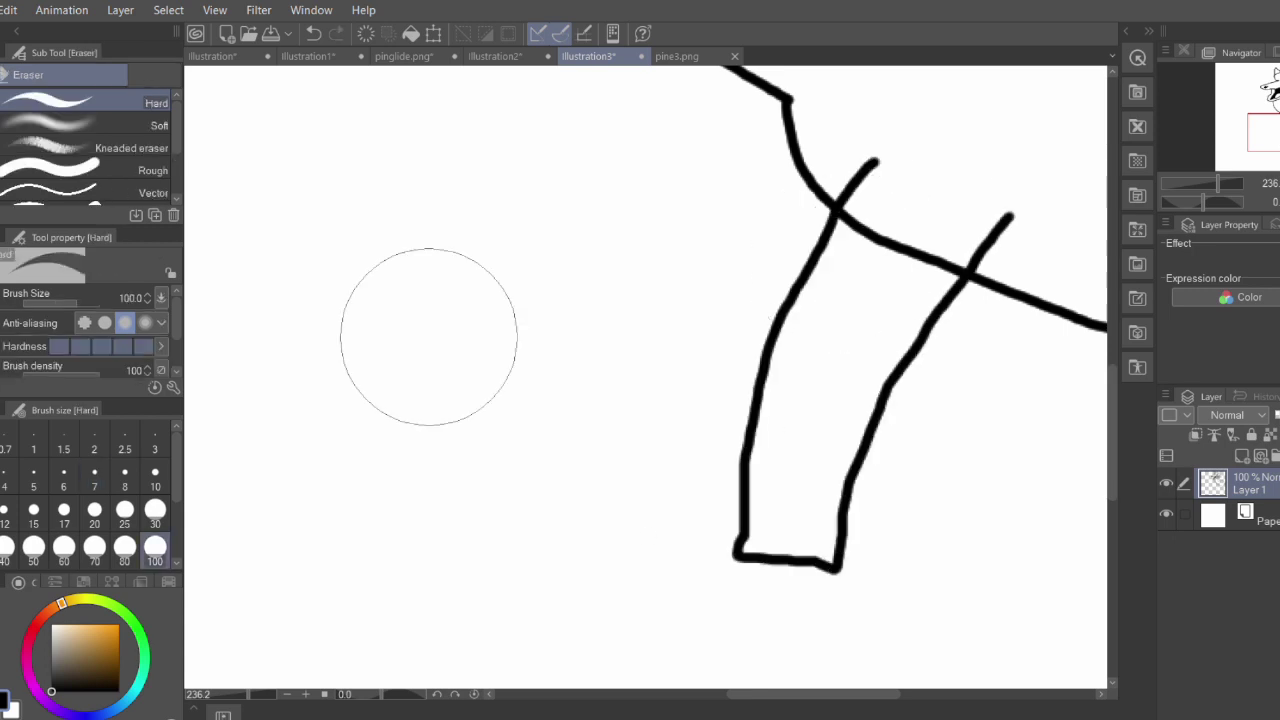
pyautogui.click(124, 510)
pyautogui.moveTo(903, 230)
pyautogui.mouseDown()
pyautogui.moveTo(857, 220)
pyautogui.moveTo(891, 251)
pyautogui.moveTo(945, 265)
pyautogui.mouseUp()
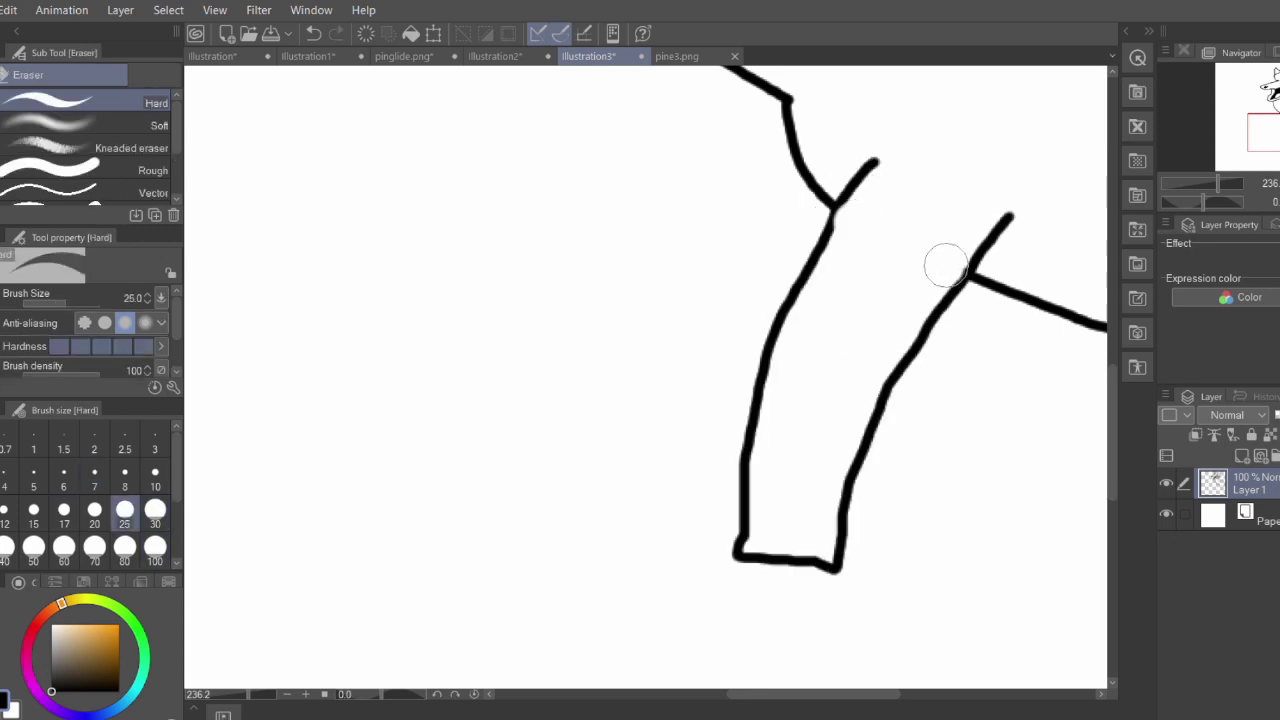
# Draw a band line across the lower front leg and three pointed claws on its foot
pyautogui.press('p')
pyautogui.moveTo(745, 466); pyautogui.dragTo(850, 478)
pyautogui.moveTo(738, 524)
pyautogui.mouseDown()
pyautogui.moveTo(731, 562)
pyautogui.moveTo(812, 566)
pyautogui.moveTo(886, 600)
pyautogui.moveTo(843, 542)
pyautogui.mouseUp()
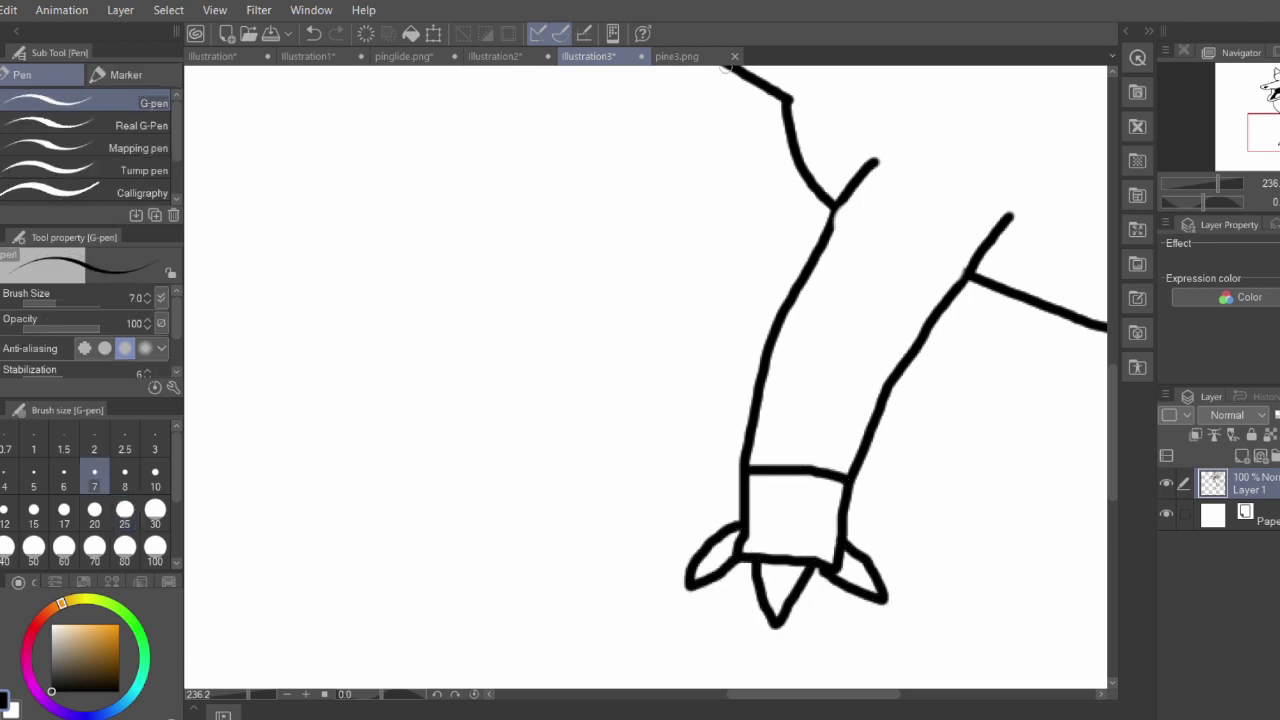
# Draw a G-shaped swirl on the front leg, using pine3.png and Illustration2 as references
pyautogui.click(690, 56)
pyautogui.click(510, 56)
pyautogui.click(600, 56)
pyautogui.moveTo(864, 323); pyautogui.dragTo(846, 413)
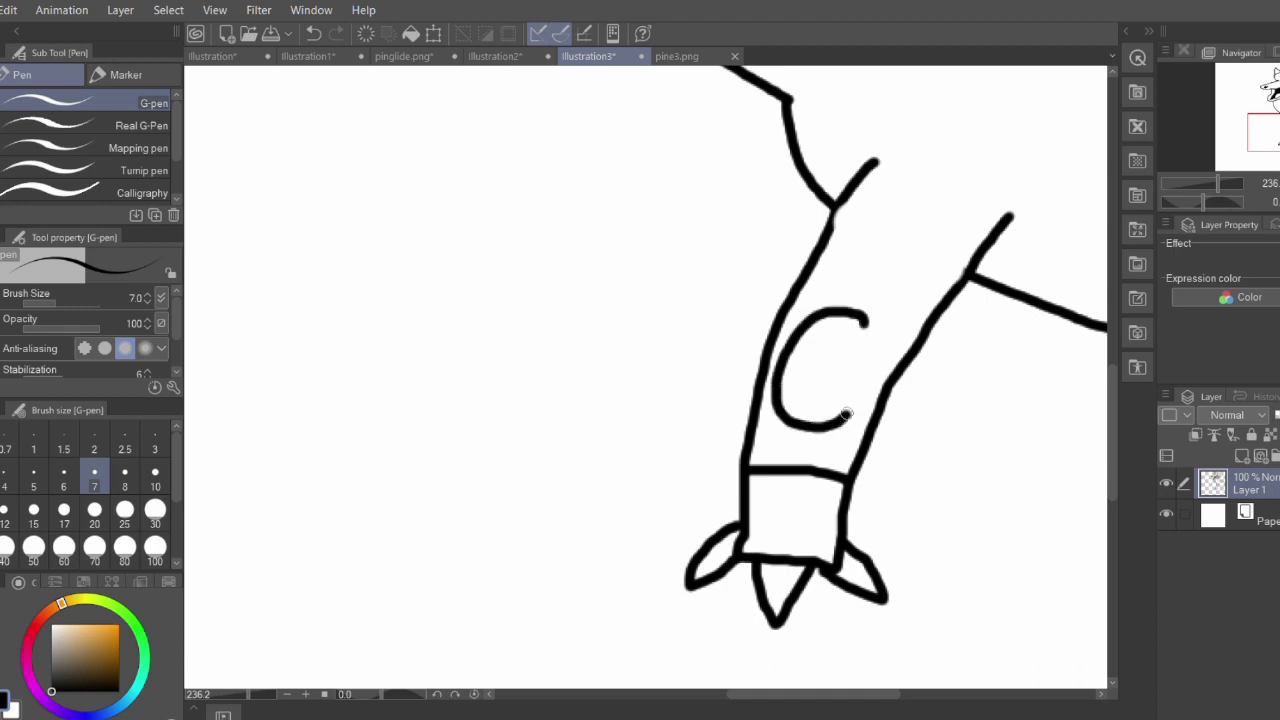
pyautogui.moveTo(815, 366); pyautogui.dragTo(852, 398)
# Draw the other front leg extending forward from the chest, adding a G-shaped swirl and foot details
pyautogui.moveTo(790, 128)
pyautogui.mouseDown()
pyautogui.moveTo(538, 245)
pyautogui.moveTo(512, 301)
pyautogui.moveTo(800, 170)
pyautogui.mouseUp()
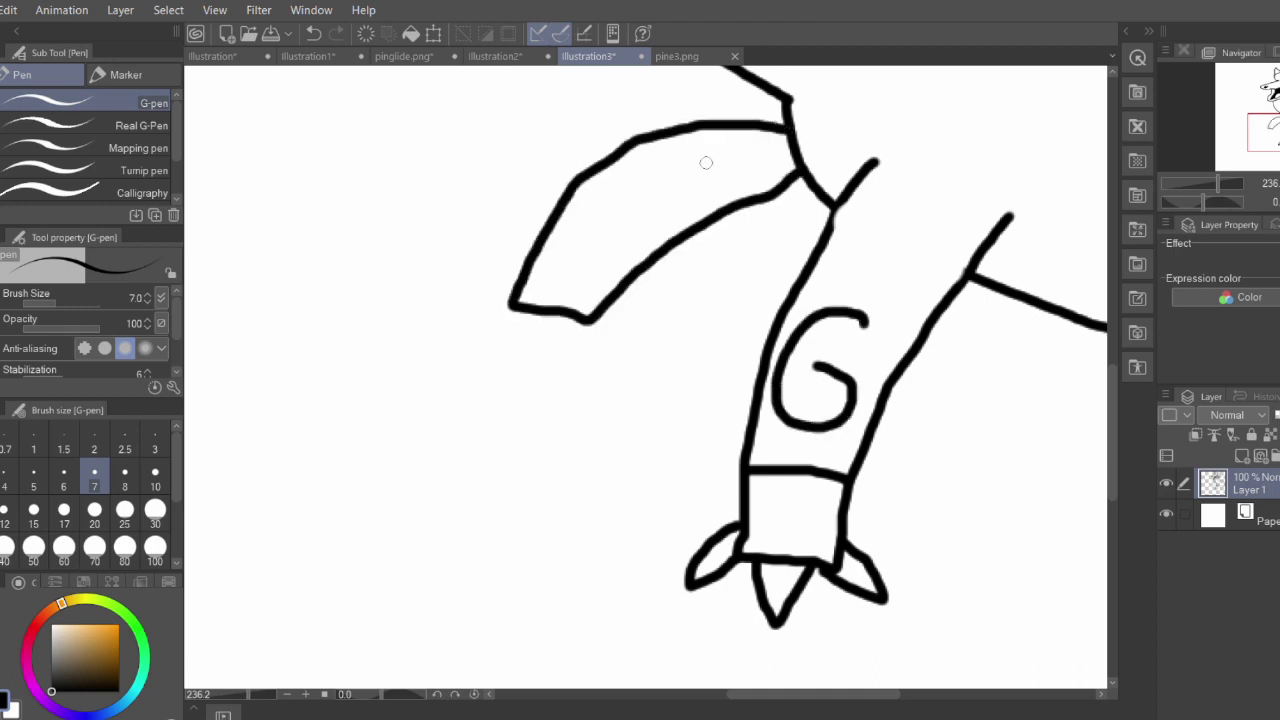
pyautogui.moveTo(706, 162); pyautogui.dragTo(688, 186)
pyautogui.moveTo(538, 255)
pyautogui.mouseDown()
pyautogui.moveTo(627, 296)
pyautogui.moveTo(565, 342)
pyautogui.moveTo(520, 320)
pyautogui.mouseUp()
# Erase the rear part of the belly line and draw a hind leg there, rejoining the body outline to it
pyautogui.press('e')
pyautogui.moveTo(800, 387)
pyautogui.mouseDown()
pyautogui.moveTo(605, 367)
pyautogui.moveTo(315, 463)
pyautogui.mouseUp()
pyautogui.moveTo(600, 395); pyautogui.dragTo(823, 405)
pyautogui.press('p')
pyautogui.moveTo(616, 305)
pyautogui.mouseDown()
pyautogui.moveTo(625, 346)
pyautogui.moveTo(815, 628)
pyautogui.moveTo(720, 282)
pyautogui.mouseUp()
pyautogui.moveTo(603, 395); pyautogui.dragTo(633, 408)
pyautogui.moveTo(848, 410); pyautogui.dragTo(752, 430)
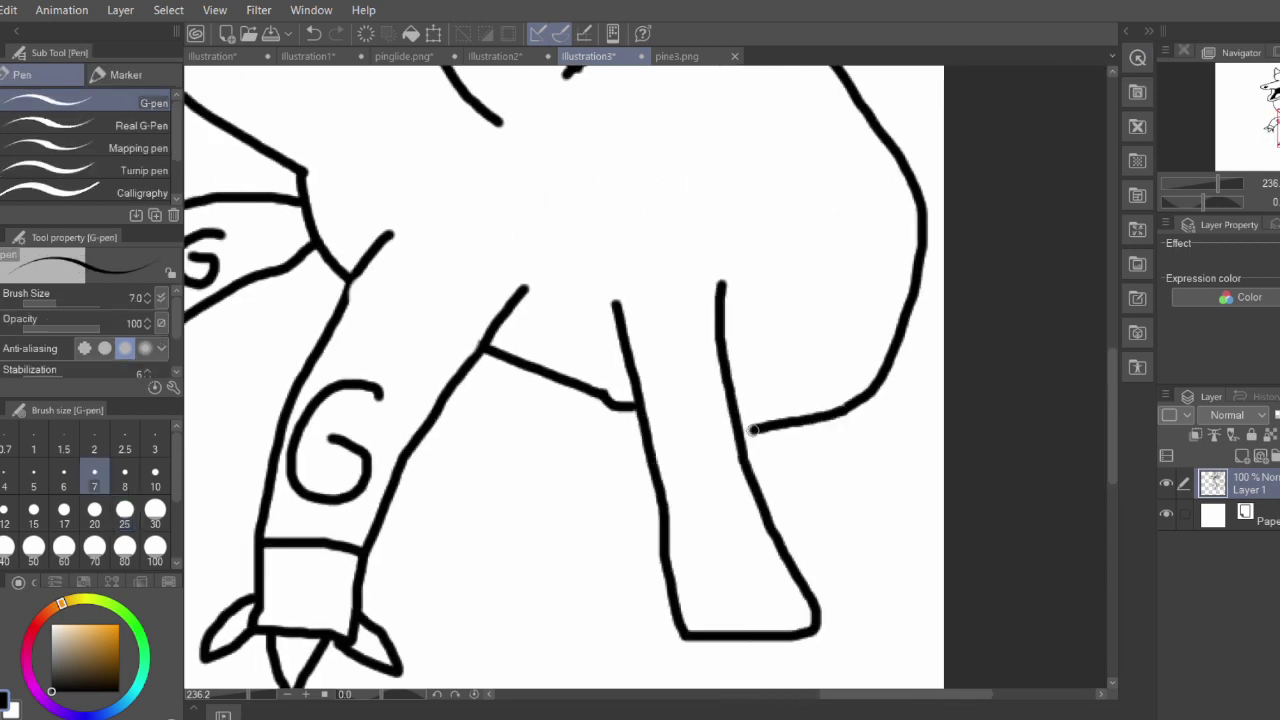
# Draw curved trunks and a jagged pine foliage mass on the creature's back, using pine3.png as reference
pyautogui.moveTo(1279, 127)
pyautogui.mouseDown()
pyautogui.moveTo(1275, 68)
pyautogui.moveTo(1279, 104)
pyautogui.mouseUp()
pyautogui.click(656, 57)
pyautogui.click(590, 56)
pyautogui.scroll(-2, 530, 238)
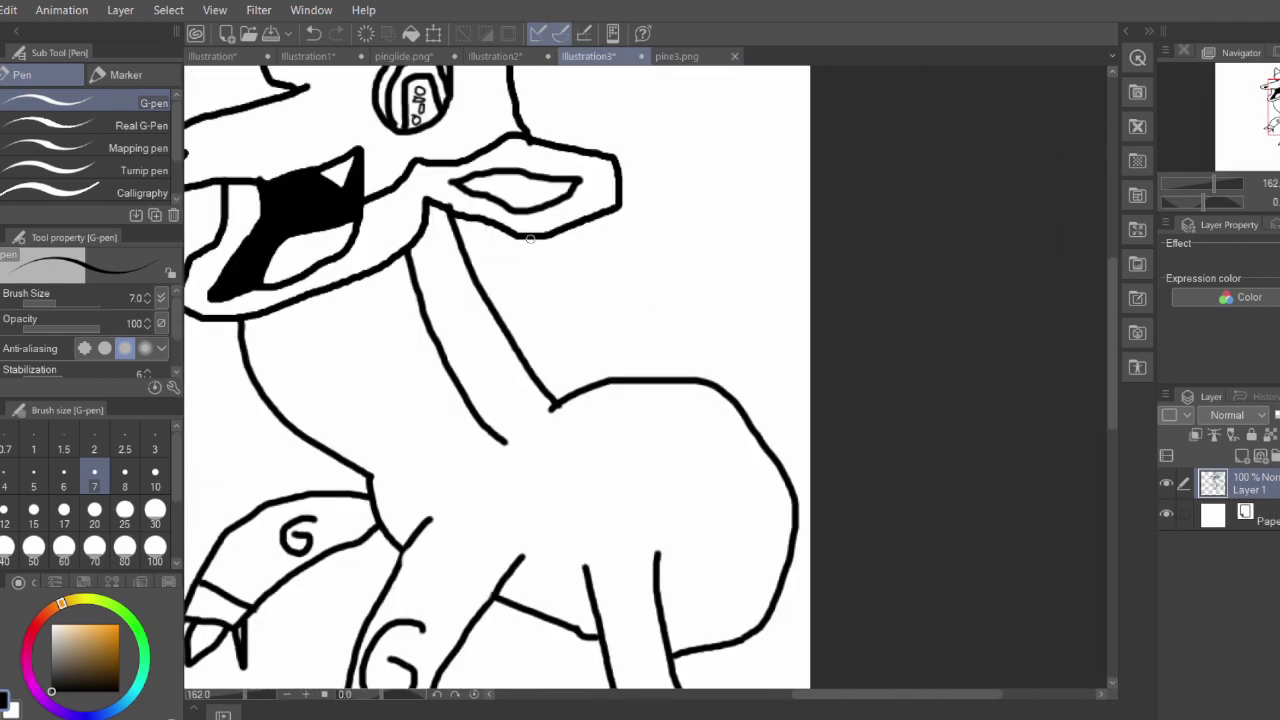
pyautogui.scroll(-1, 530, 238)
pyautogui.moveTo(550, 366)
pyautogui.mouseDown()
pyautogui.moveTo(581, 290)
pyautogui.moveTo(591, 347)
pyautogui.mouseUp()
pyautogui.moveTo(585, 286)
pyautogui.mouseDown()
pyautogui.moveTo(576, 248)
pyautogui.moveTo(649, 191)
pyautogui.moveTo(703, 262)
pyautogui.moveTo(626, 302)
pyautogui.mouseUp()
pyautogui.moveTo(646, 252); pyautogui.dragTo(598, 274)
pyautogui.moveTo(668, 224)
pyautogui.mouseDown()
pyautogui.moveTo(671, 286)
pyautogui.moveTo(736, 296)
pyautogui.mouseUp()
pyautogui.moveTo(650, 216); pyautogui.dragTo(632, 234)
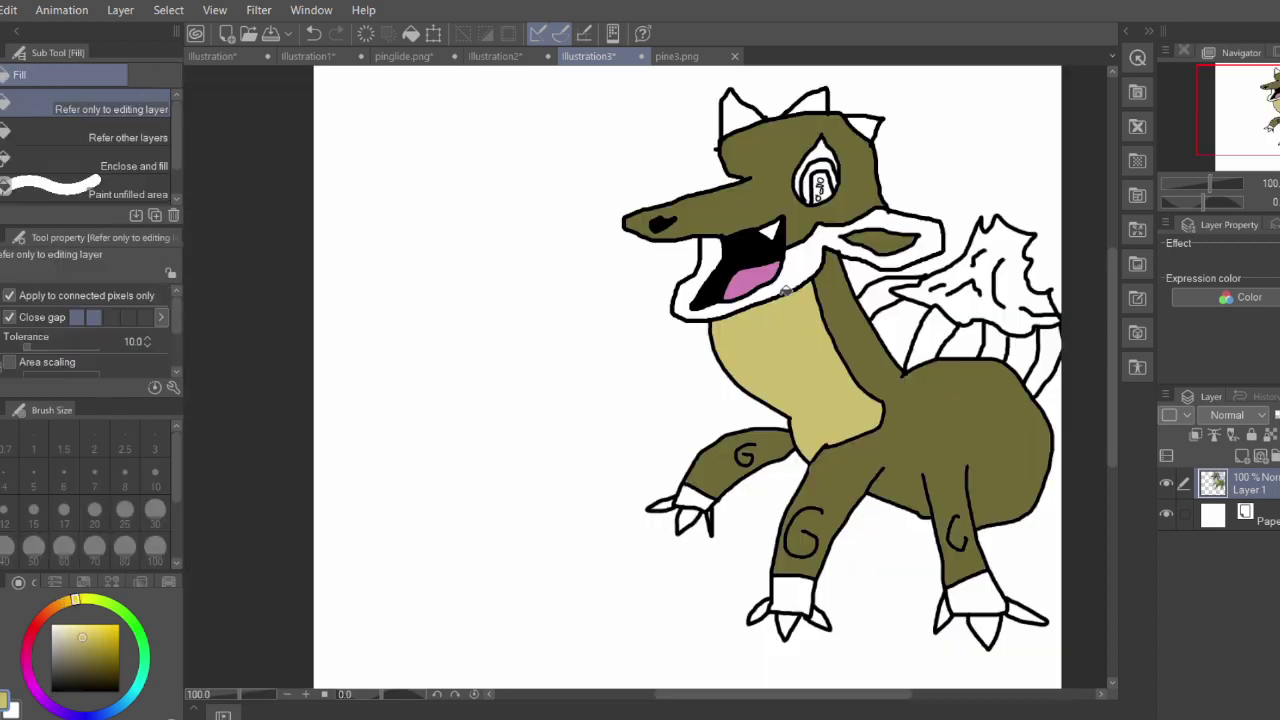
# Fill the lower jaw, outer ear and horns tan, and fill the iris with the light green sampled from Illustration2's eye
pyautogui.click(905, 290)
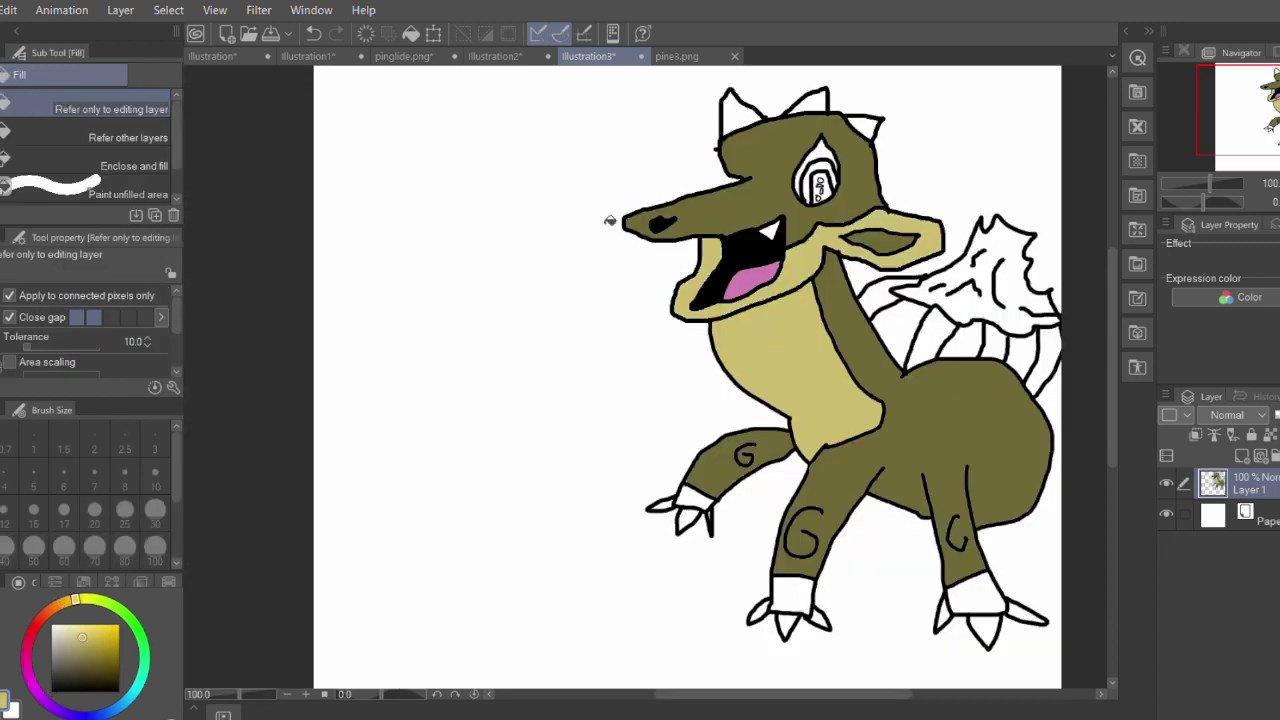
pyautogui.click(493, 57)
pyautogui.press('i')
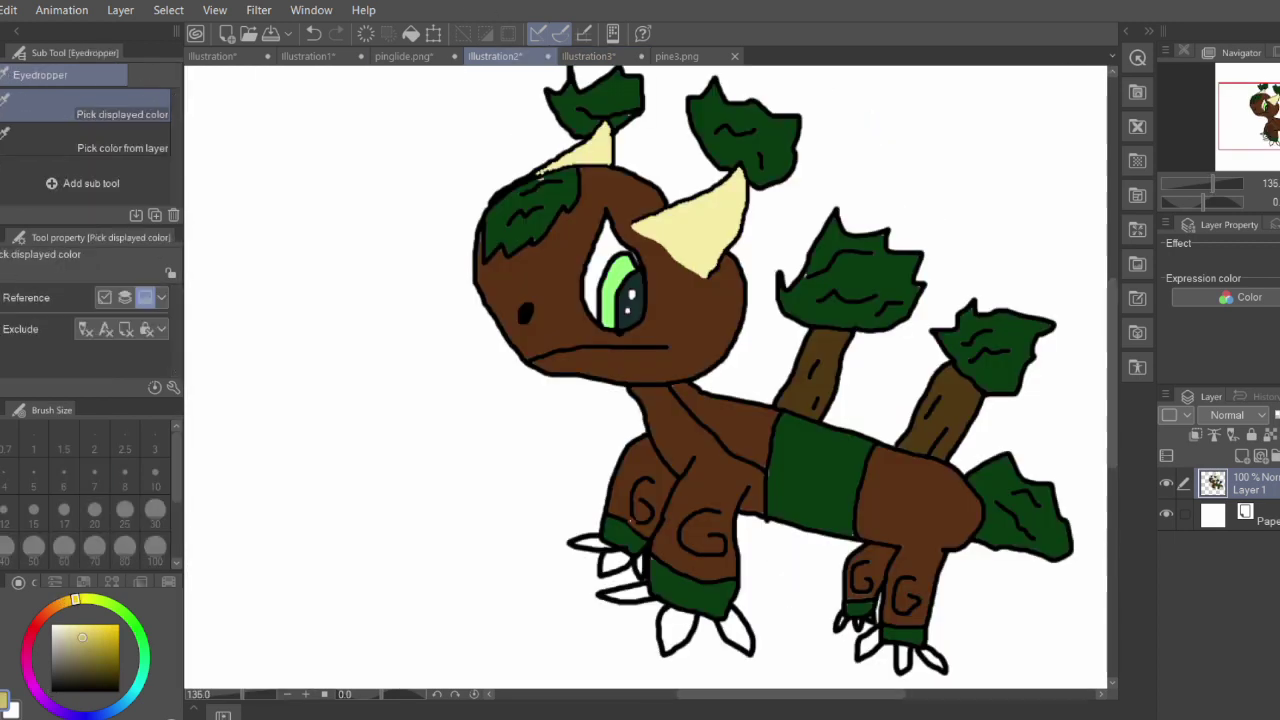
pyautogui.click(620, 266)
pyautogui.press('g')
pyautogui.click(589, 57)
pyautogui.click(812, 180)
pyautogui.click(822, 165)
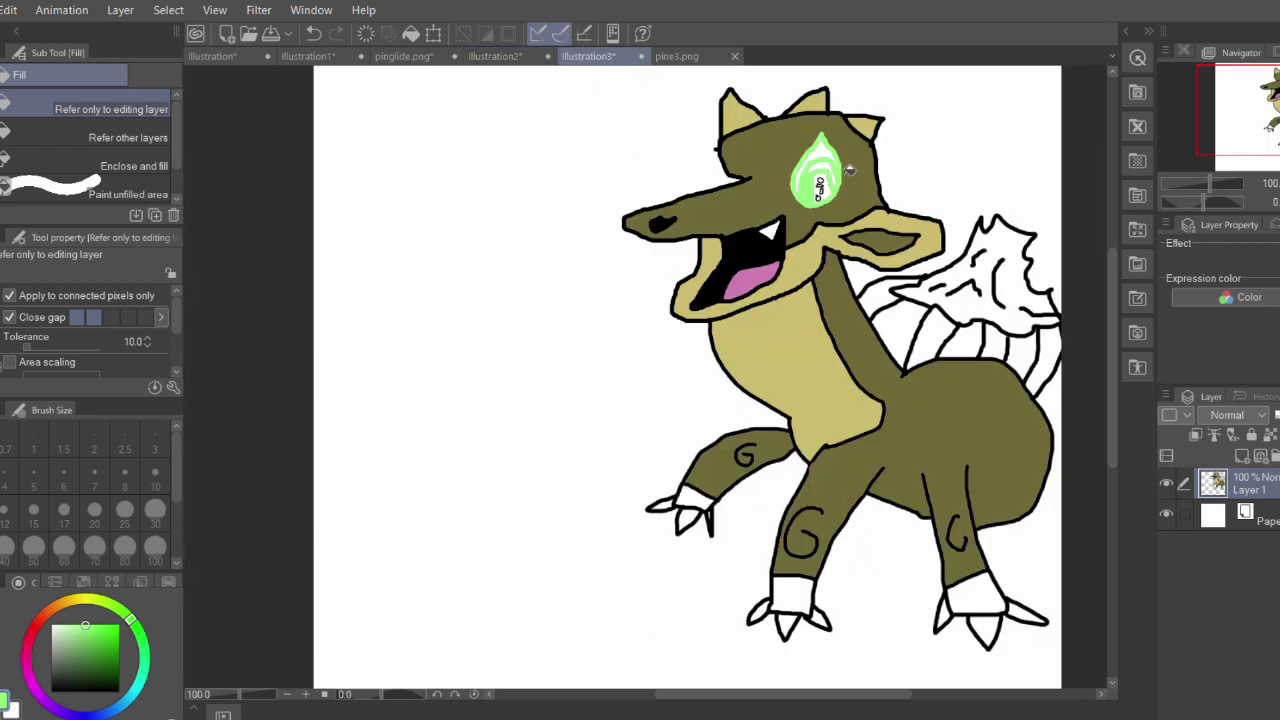
pyautogui.hotkey('ctrl', 'z')
pyautogui.scroll(3, 805, 158)
pyautogui.click(882, 188)
# Fill the pine foliage on the creature's back with dark green
pyautogui.moveTo(1032, 118); pyautogui.dragTo(592, 66)
pyautogui.click(101, 660)
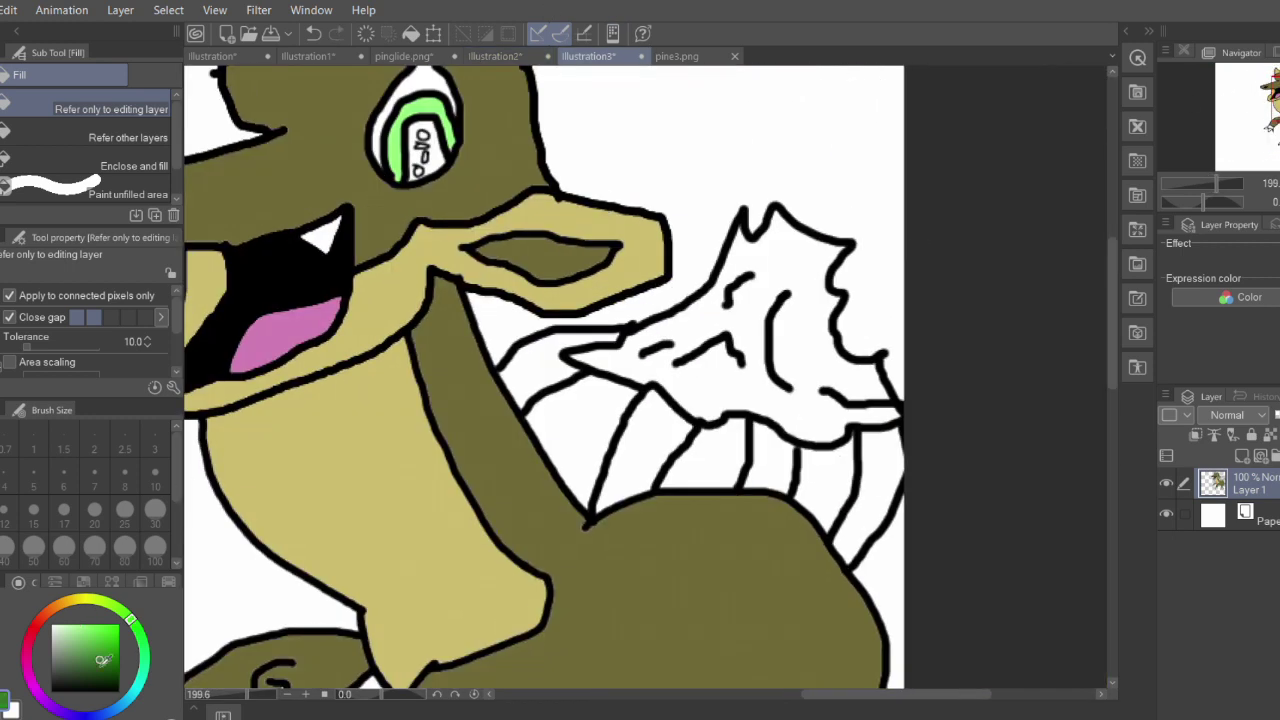
pyautogui.click(100, 671)
pyautogui.click(786, 254)
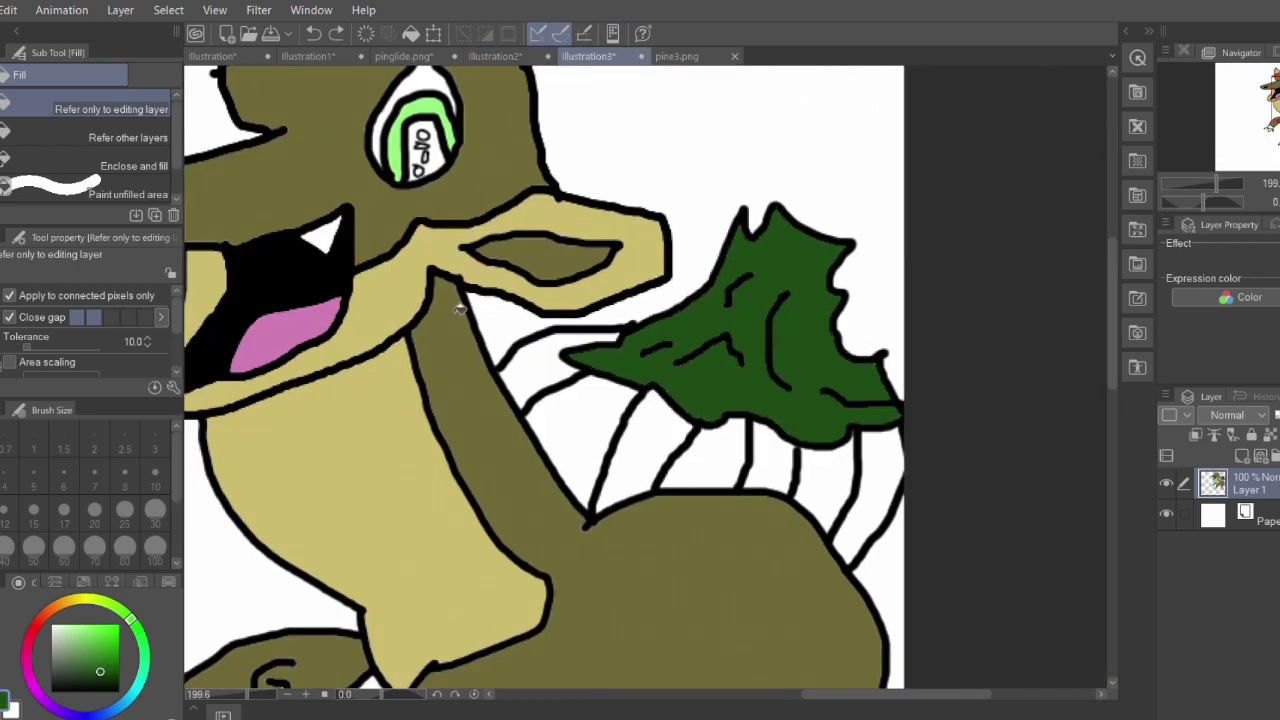
# Fill the four trunks beneath the foliage with dark brown
pyautogui.click(61, 604)
pyautogui.click(640, 450)
pyautogui.click(572, 377)
pyautogui.click(771, 454)
pyautogui.click(876, 465)
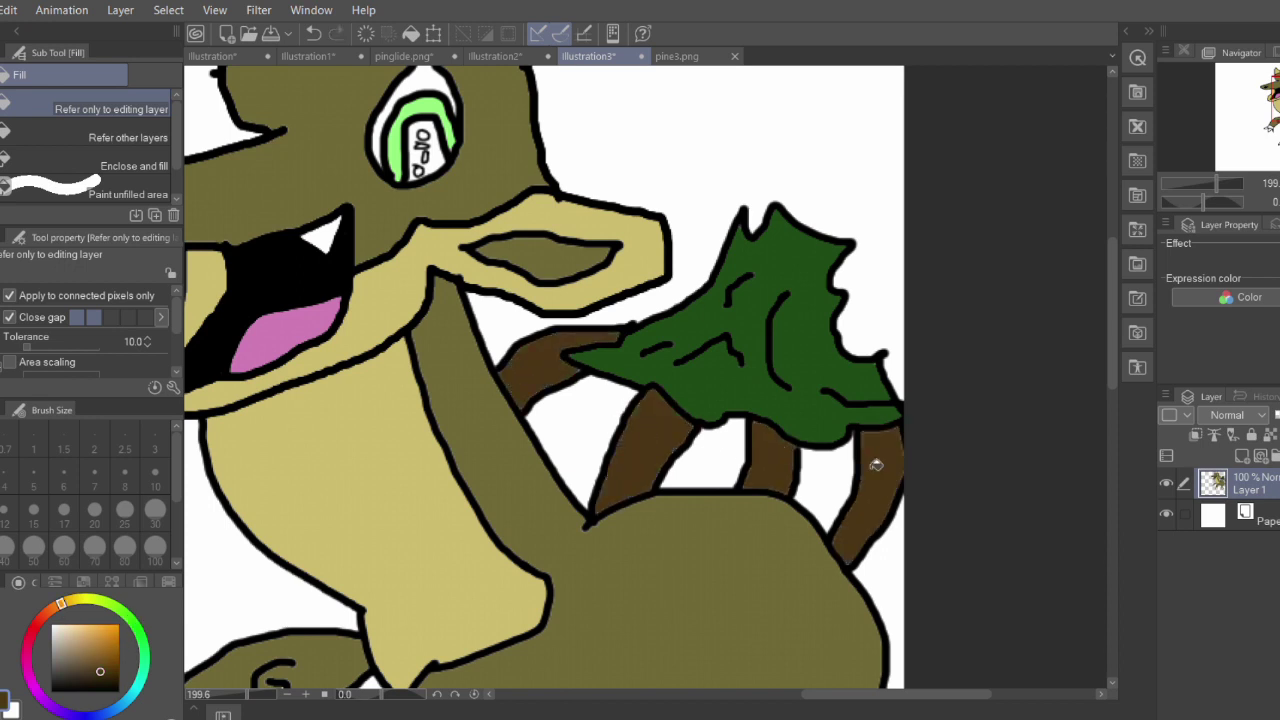
# Fill the pupil with a dark teal sampled from Illustration2, including the leftover gaps around its highlights
pyautogui.scroll(1, 458, 389)
pyautogui.click(495, 56)
pyautogui.press('i')
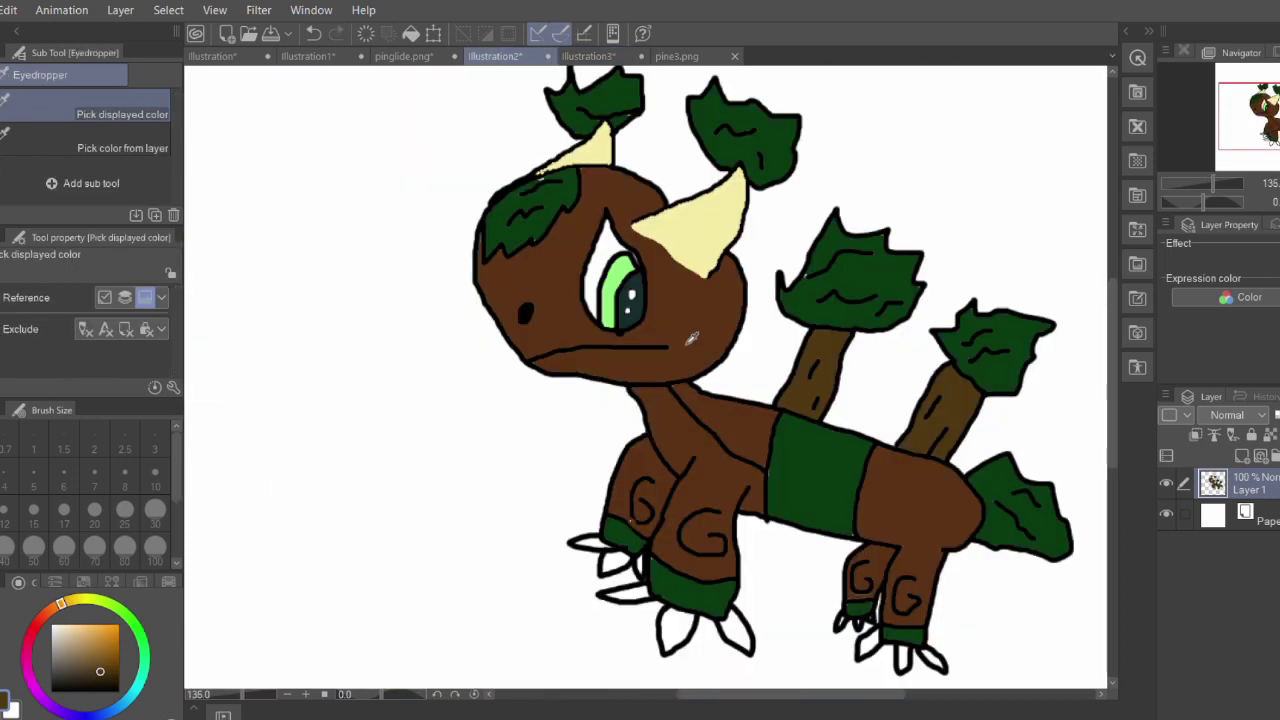
pyautogui.click(550, 320)
pyautogui.press('g')
pyautogui.click(590, 56)
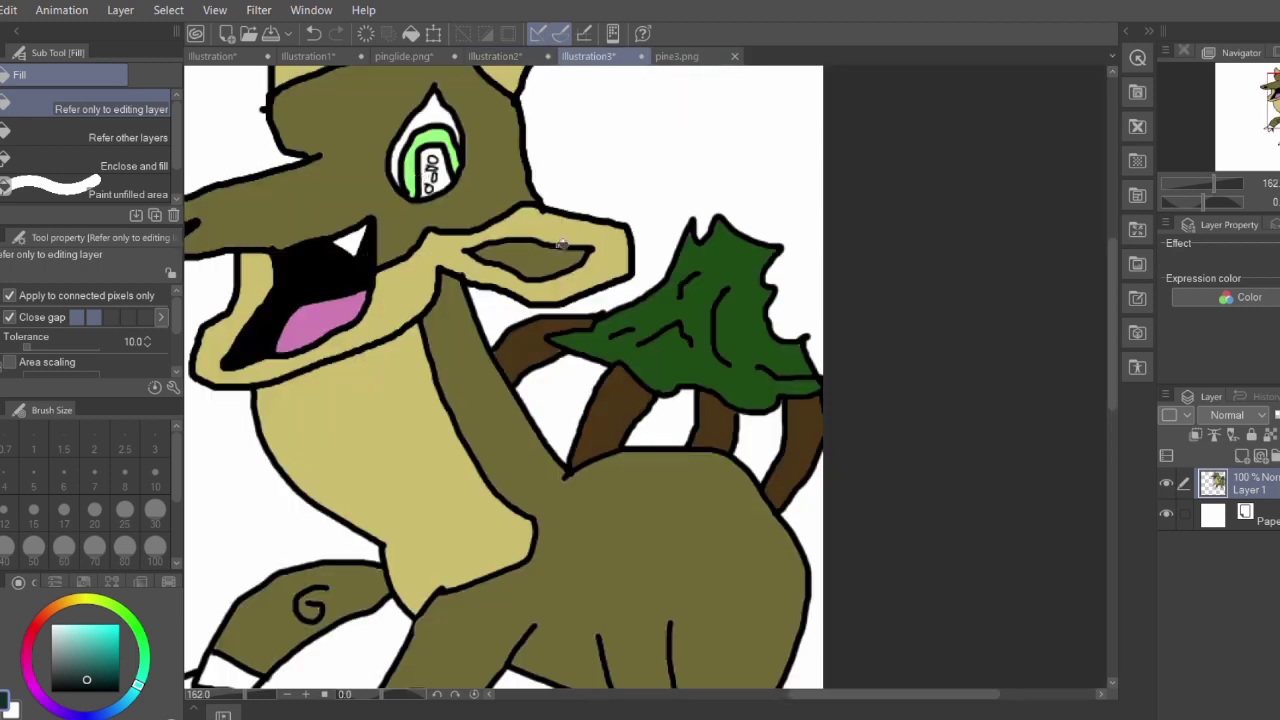
pyautogui.click(440, 175)
pyautogui.scroll(8, 362, 237)
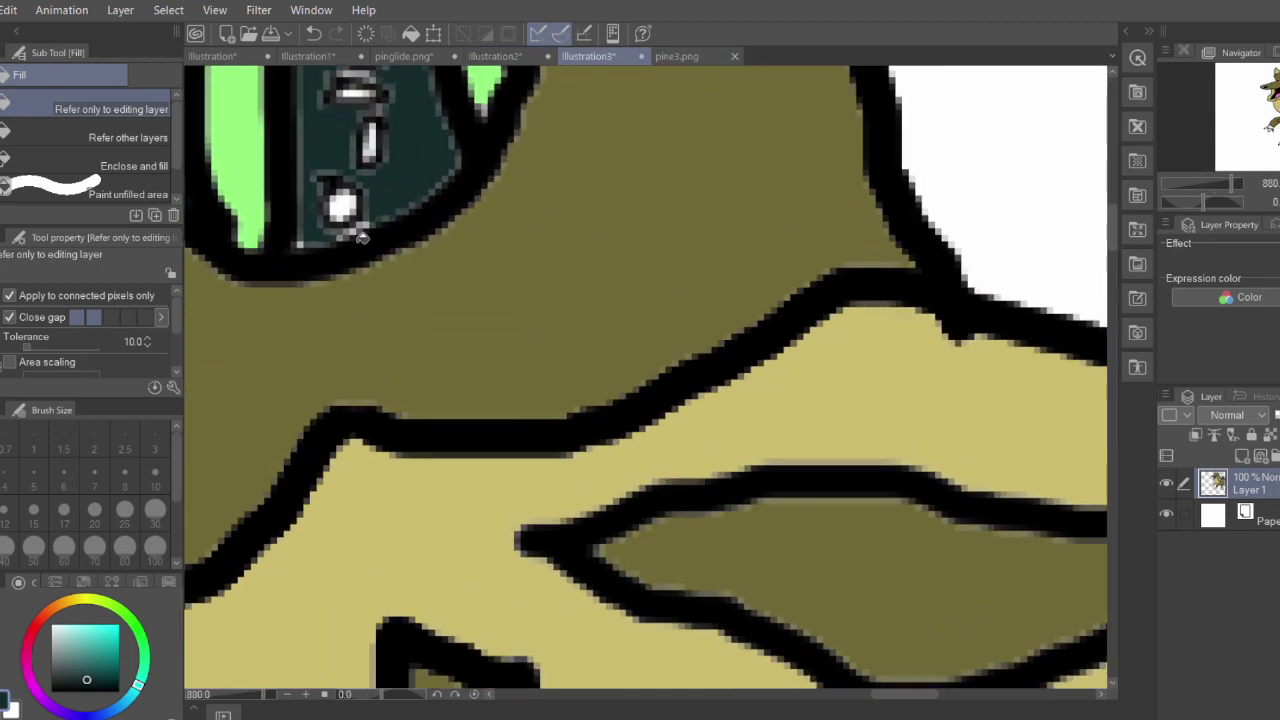
pyautogui.click(299, 244)
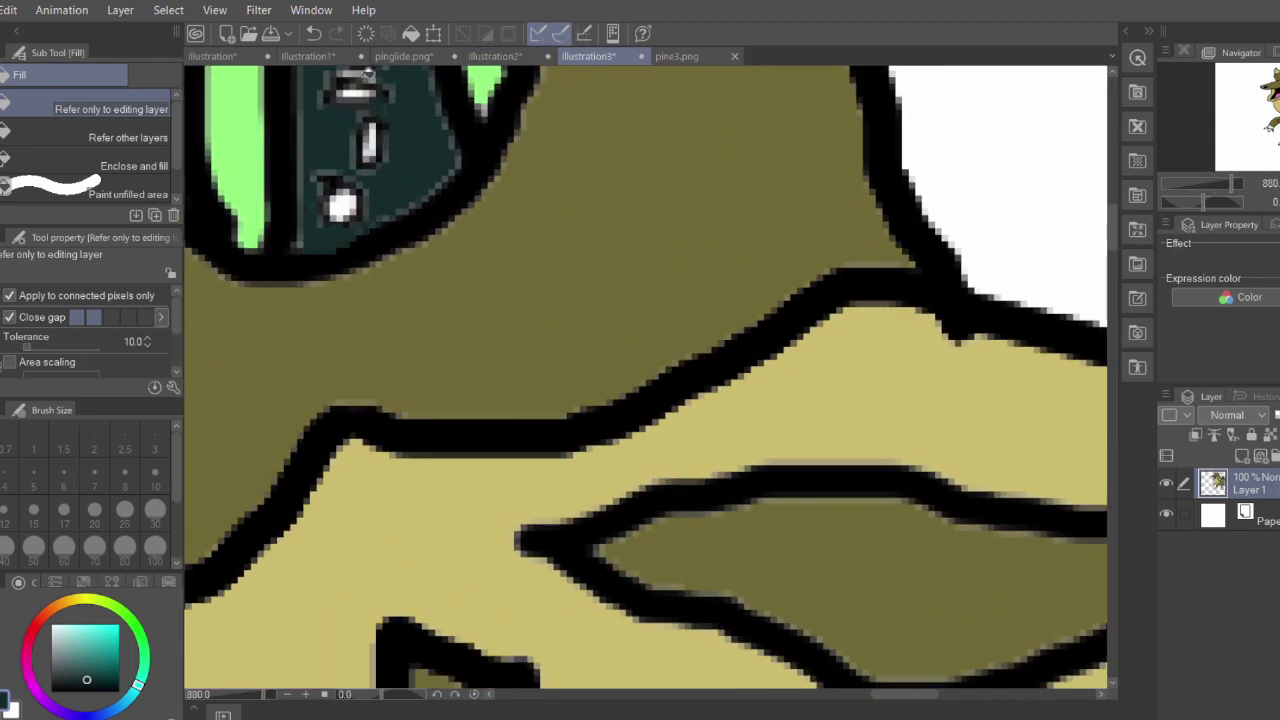
pyautogui.scroll(-10, 367, 75)
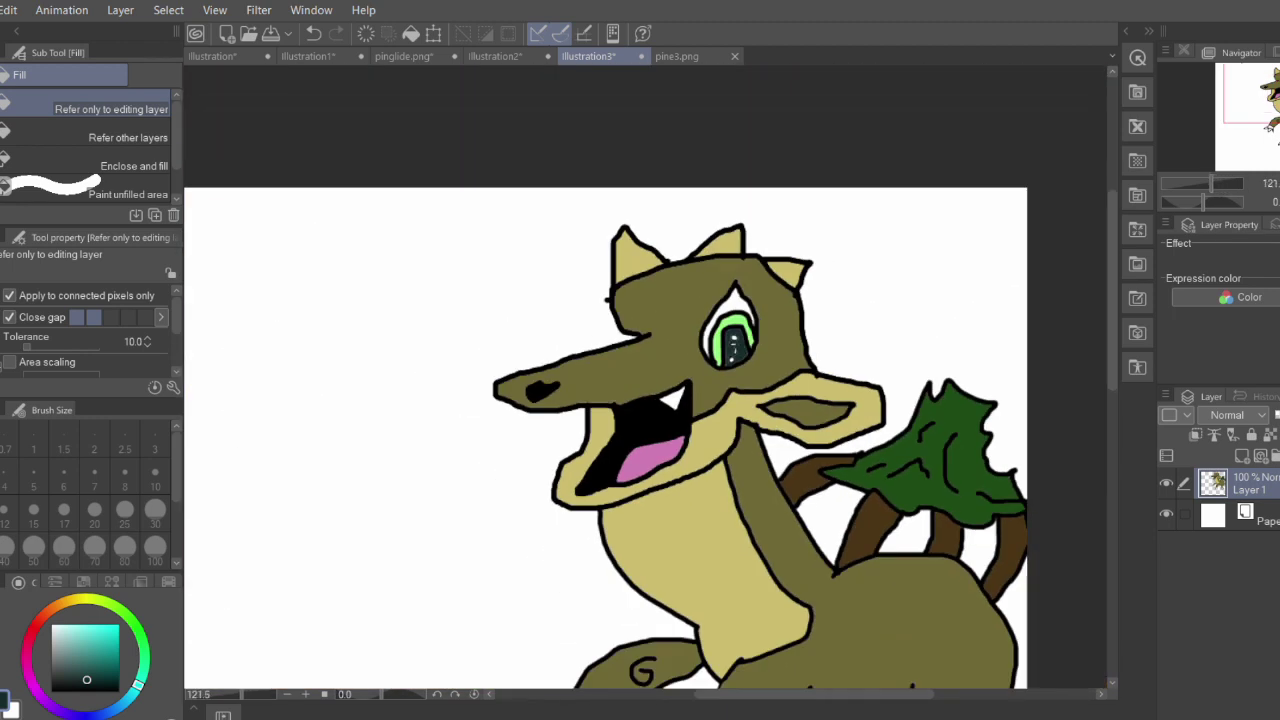
# Fill the bands above the claws on all three legs with medium green
pyautogui.moveTo(640, 420)
pyautogui.mouseDown()
pyautogui.moveTo(711, 214)
pyautogui.moveTo(723, 214)
pyautogui.mouseUp()
pyautogui.click(130, 619)
pyautogui.moveTo(108, 632)
pyautogui.mouseDown()
pyautogui.moveTo(100, 620)
pyautogui.moveTo(86, 654)
pyautogui.mouseUp()
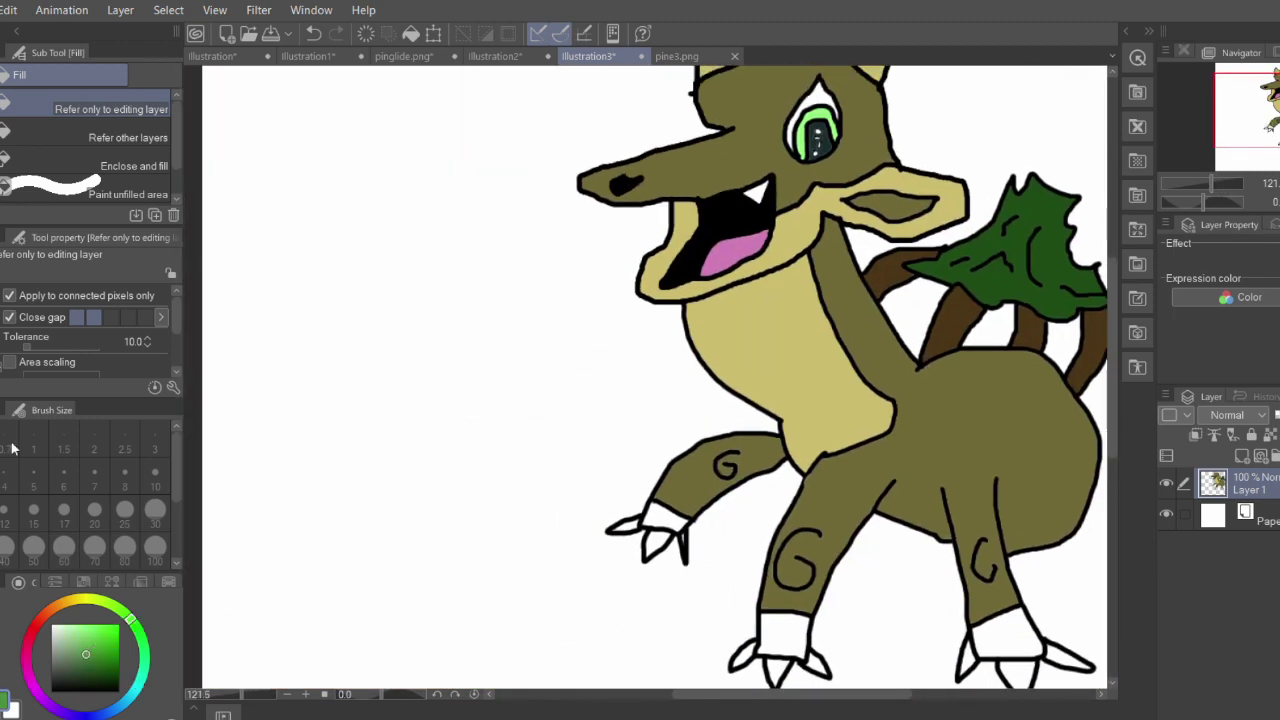
pyautogui.click(788, 630)
pyautogui.click(662, 518)
pyautogui.click(1006, 634)
pyautogui.scroll(-2, 991, 289)
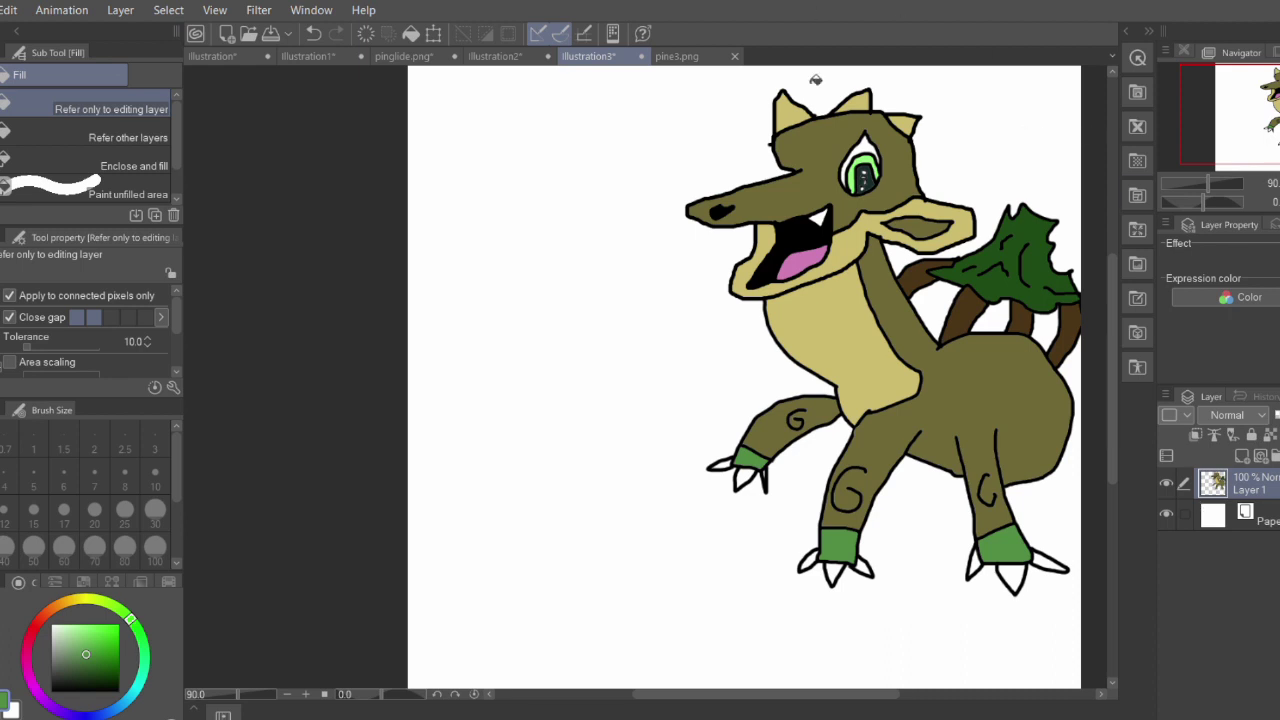
# Compare the drawings on Illustration1, Illustration2 and Illustration3 with one another and with the reference images pine3.png and pinglide.png
pyautogui.click(684, 57)
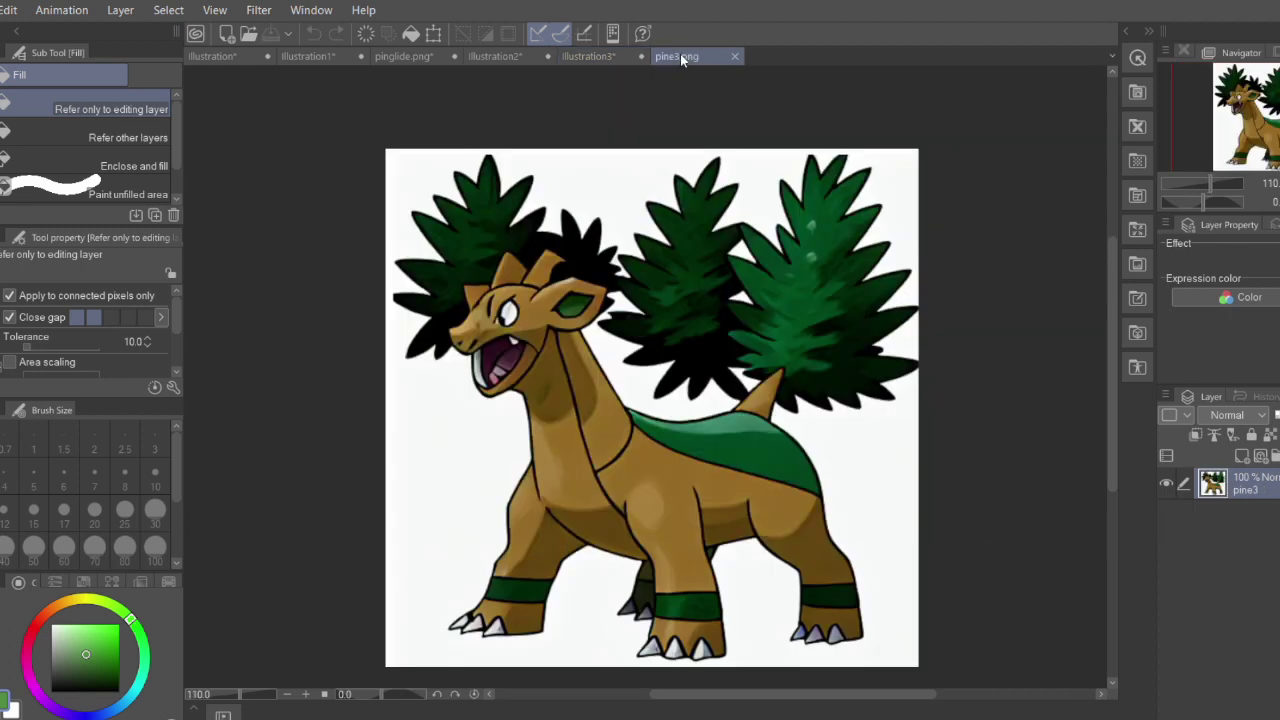
pyautogui.click(590, 57)
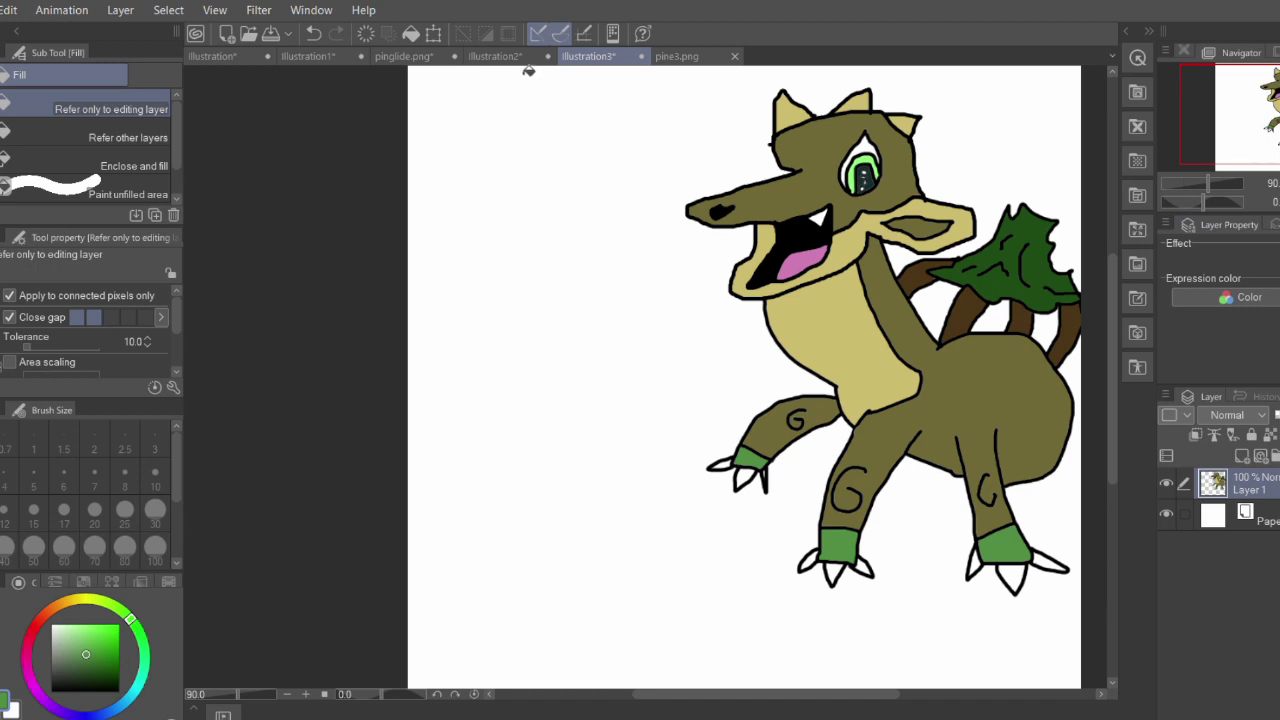
pyautogui.click(490, 57)
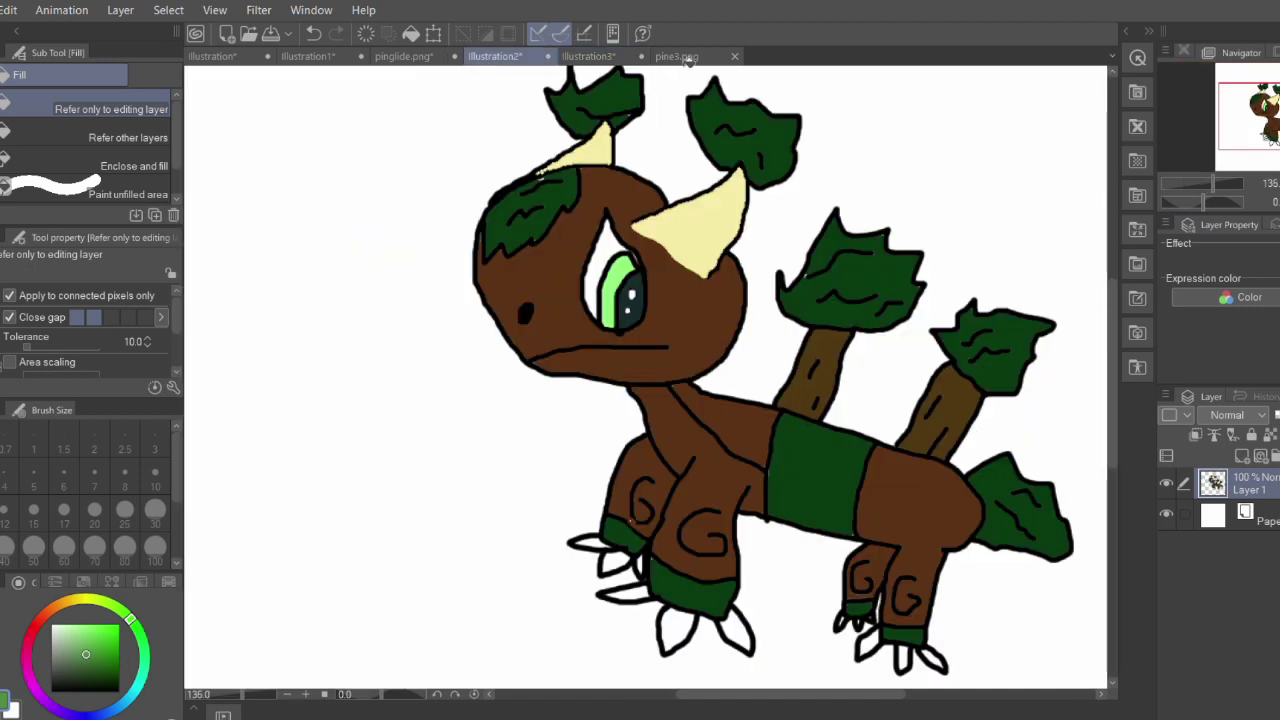
pyautogui.click(602, 57)
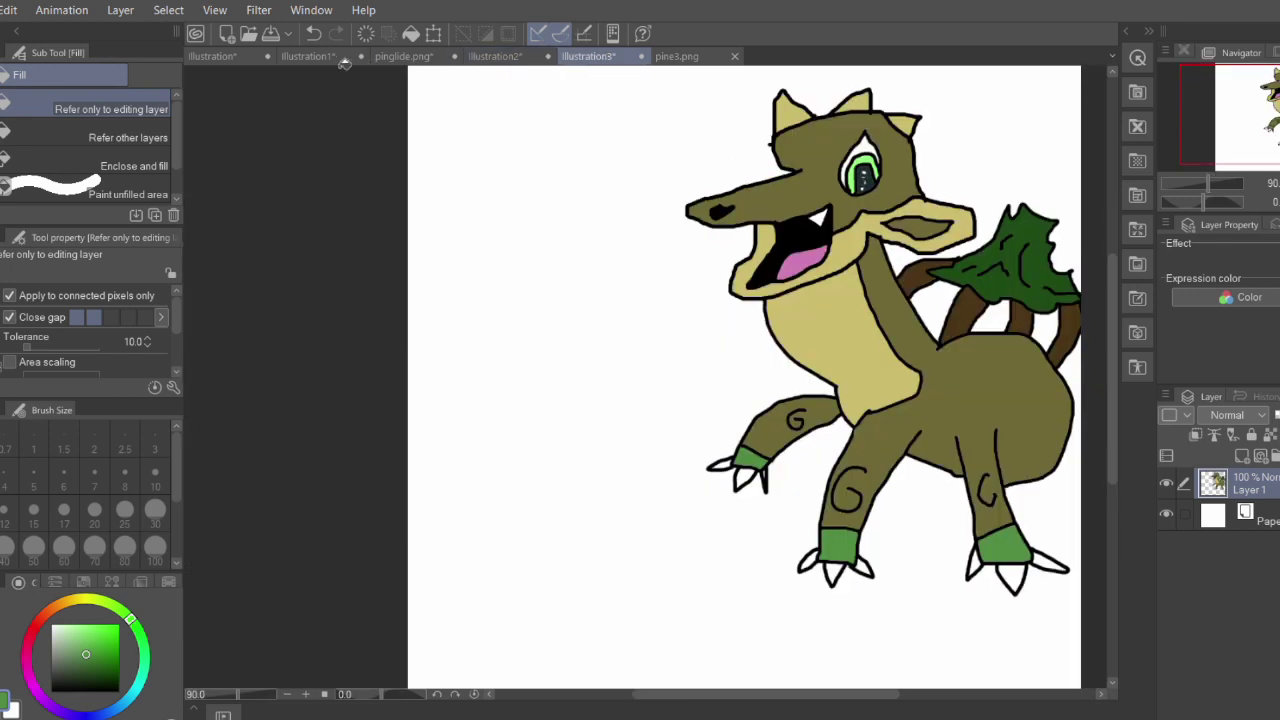
pyautogui.click(312, 63)
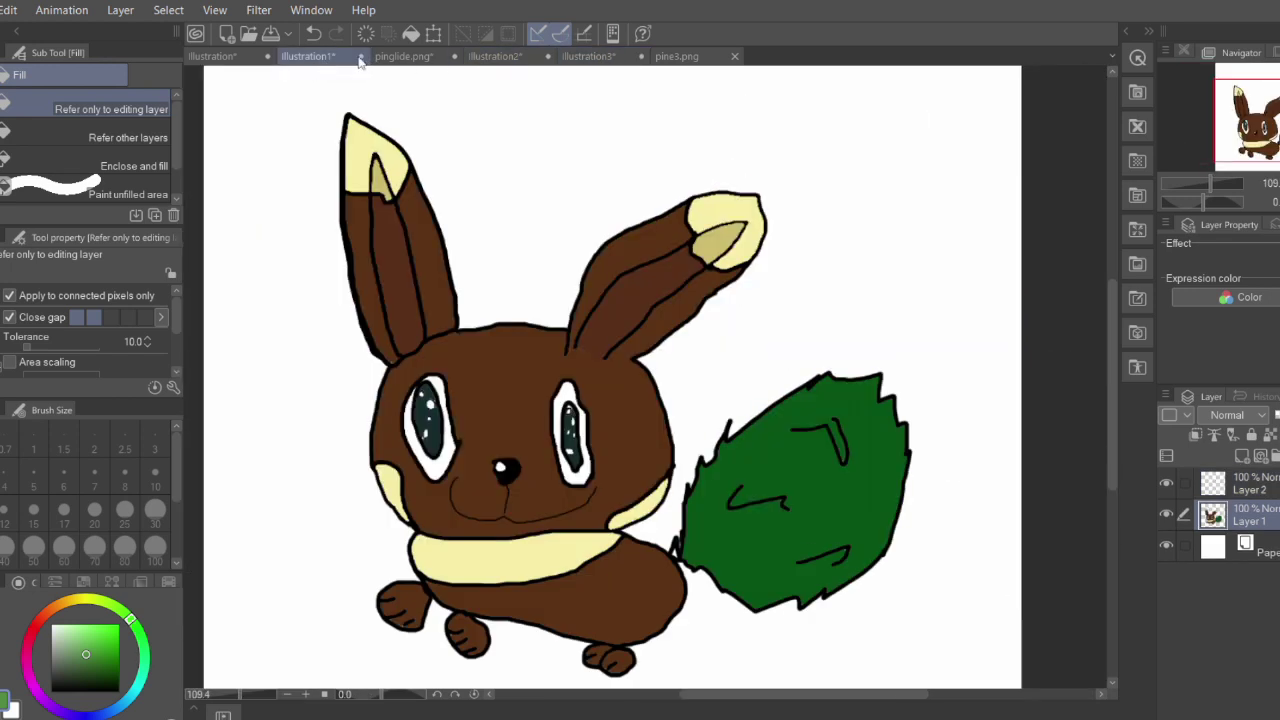
pyautogui.click(509, 62)
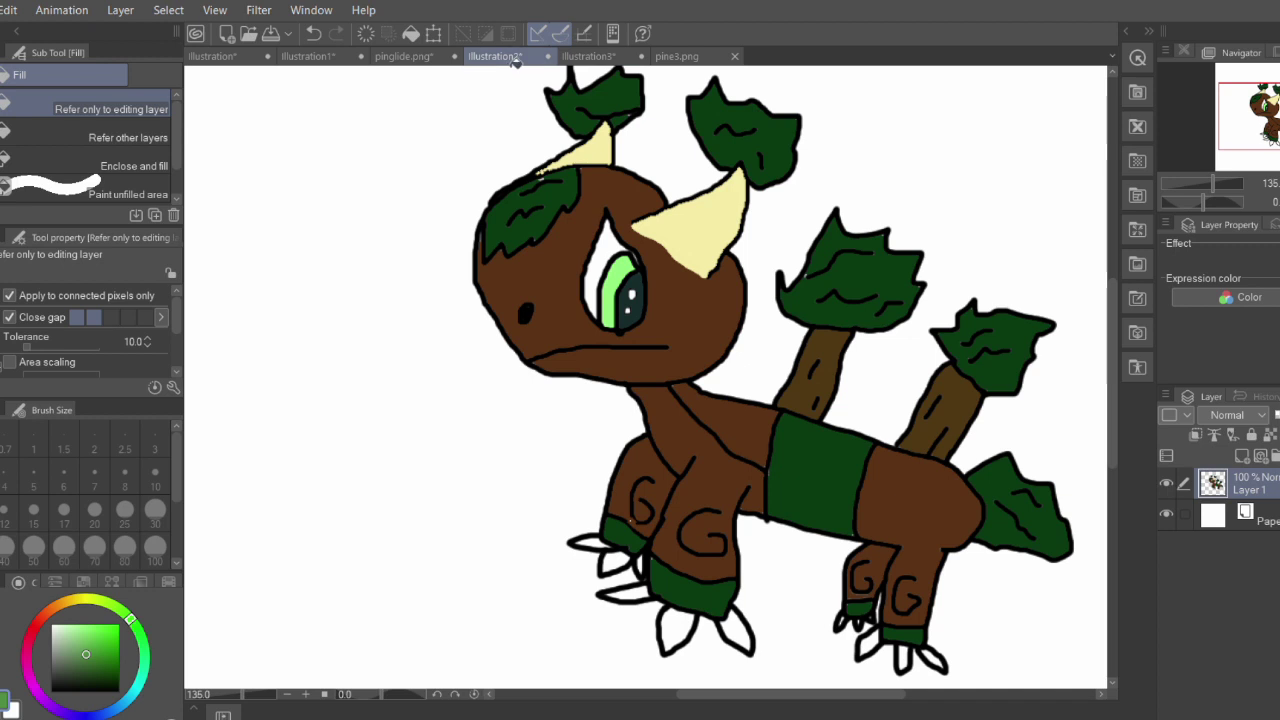
pyautogui.click(404, 56)
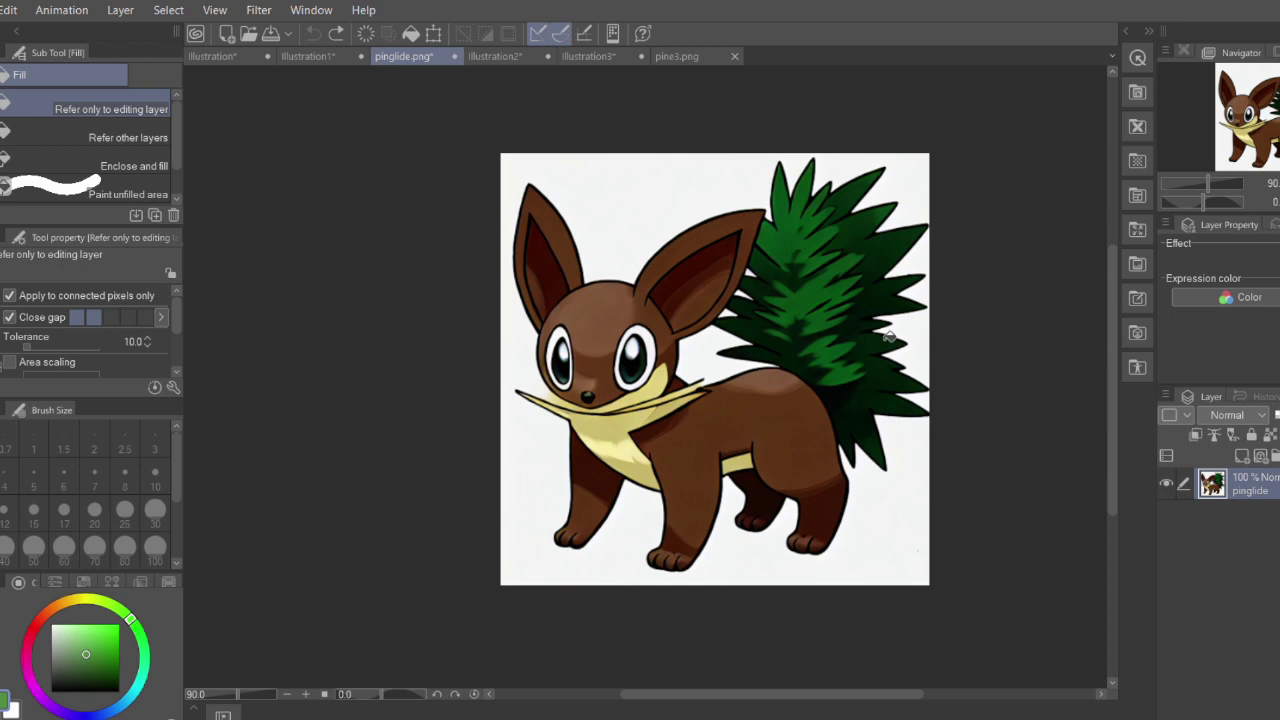
pyautogui.click(340, 57)
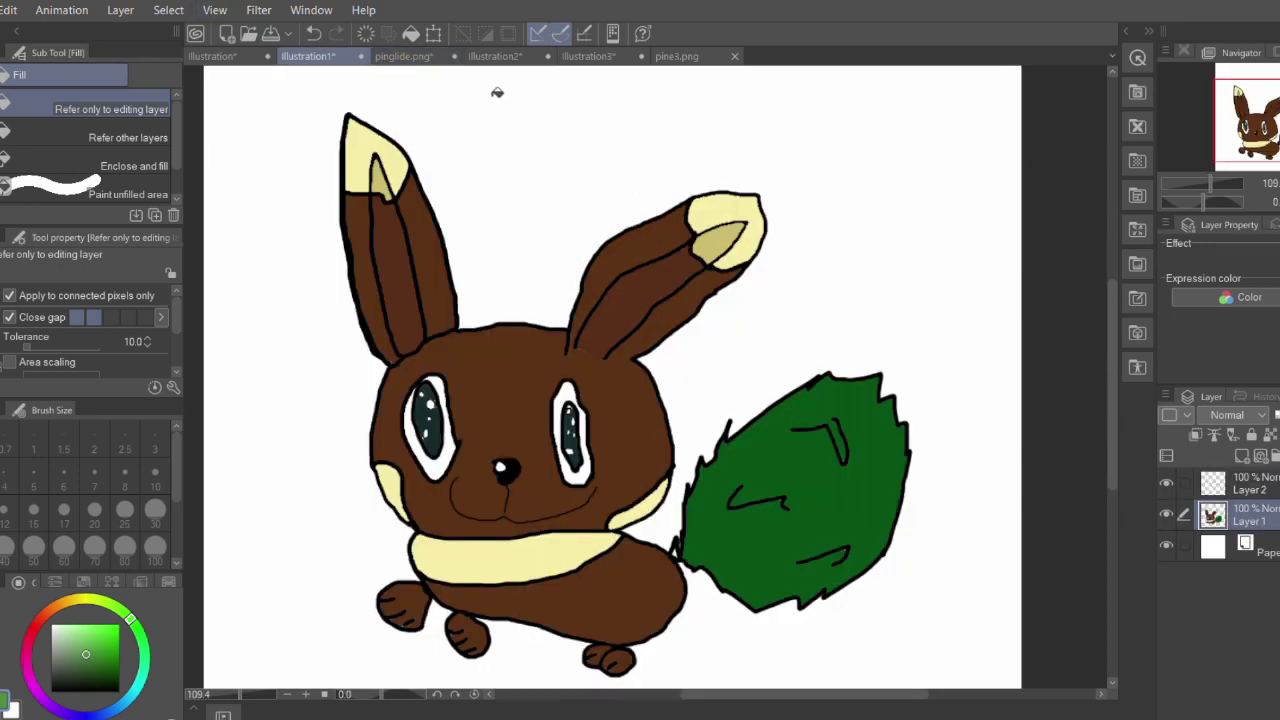
pyautogui.click(494, 57)
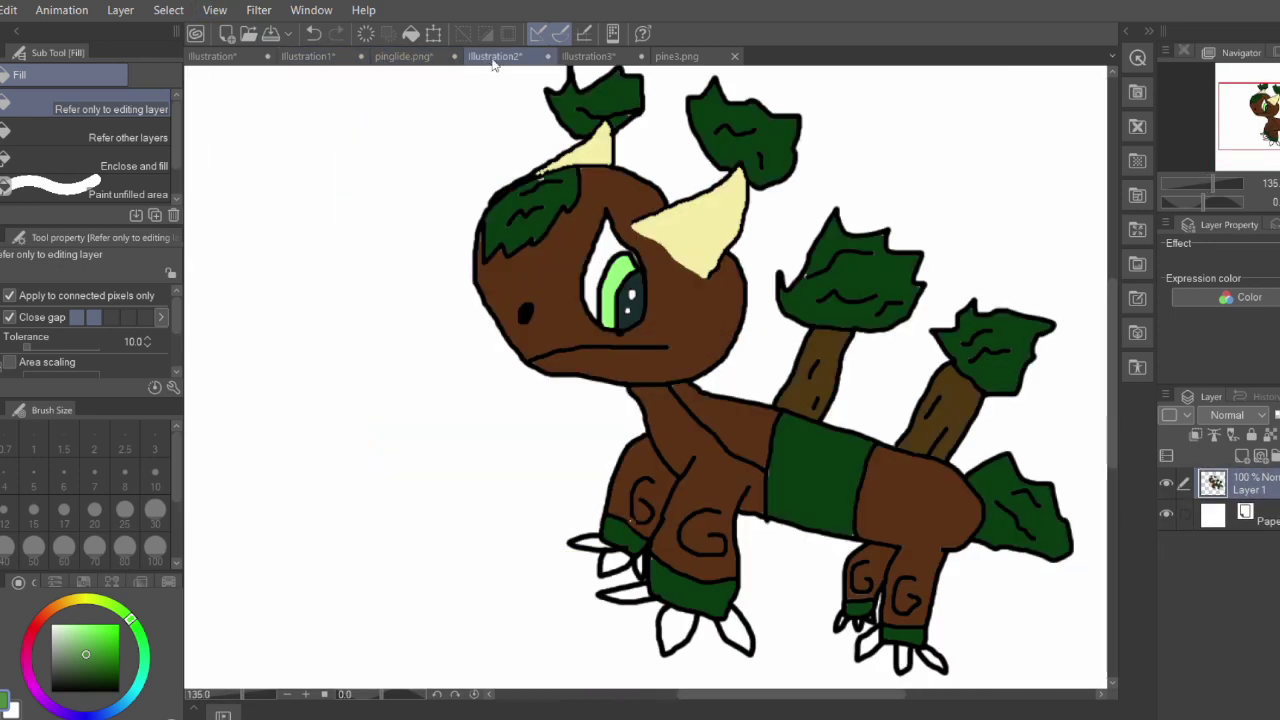
pyautogui.click(588, 57)
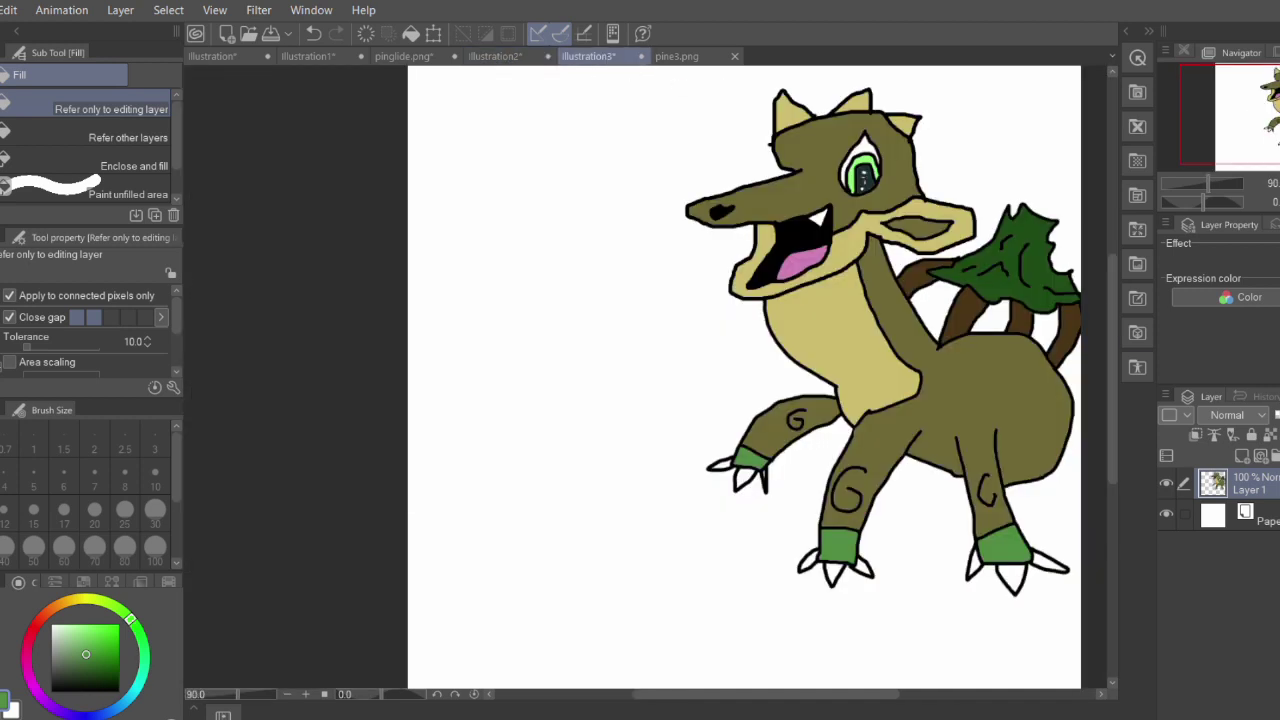